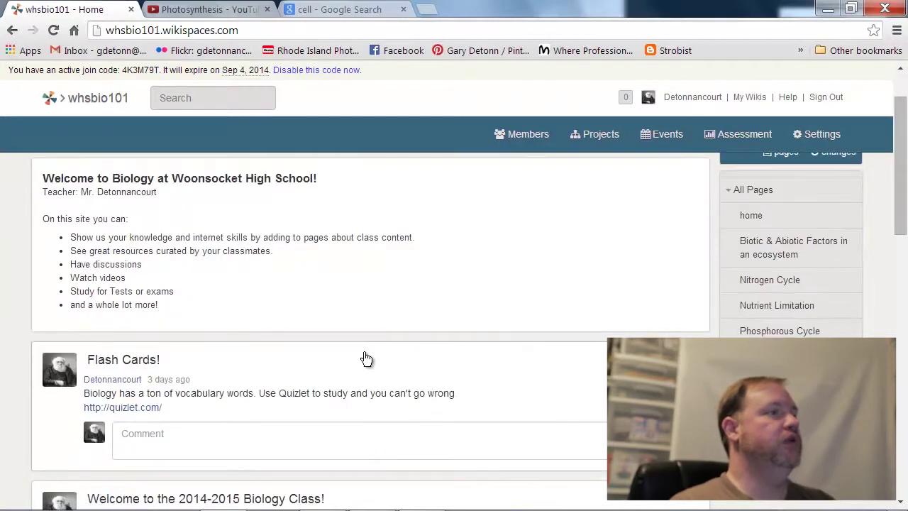
# - Examine the wiki home page's welcome text and posts, and view the blank form for a new discussion
pyautogui.scroll(1, 363, 352)
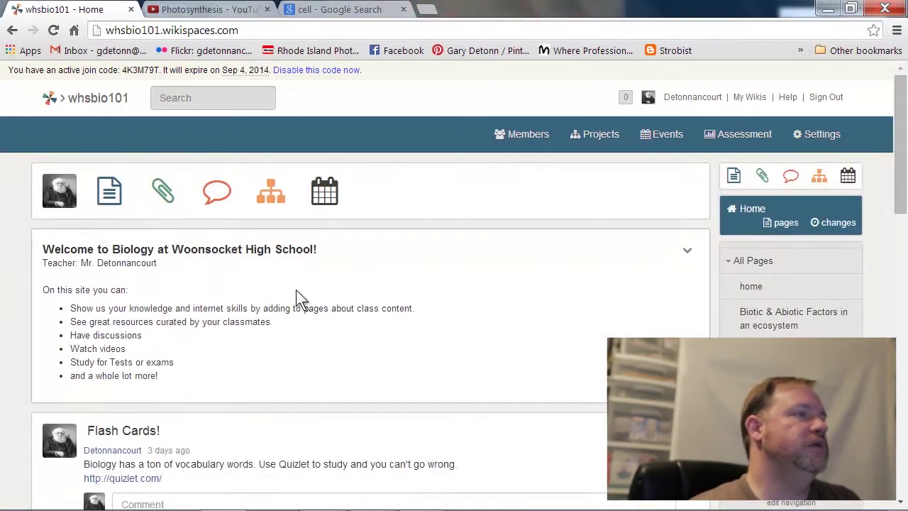
pyautogui.scroll(-1, 213, 376)
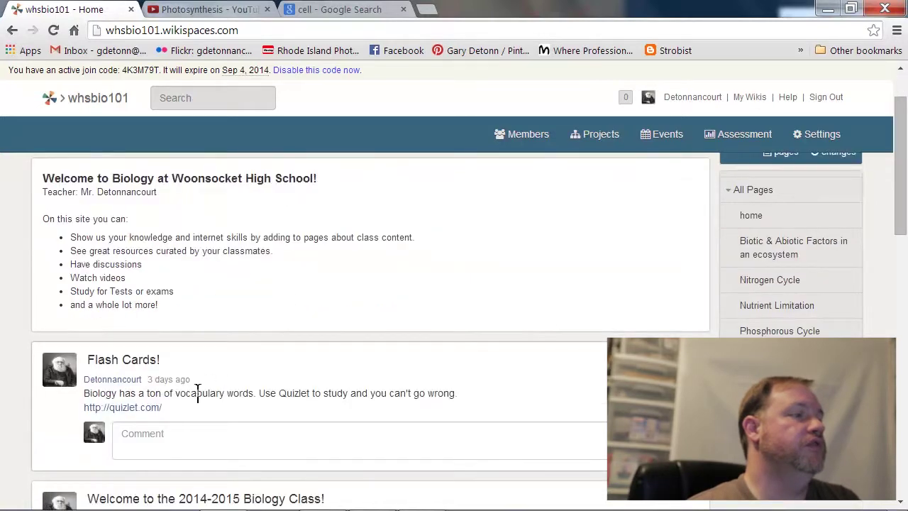
pyautogui.scroll(1, 182, 379)
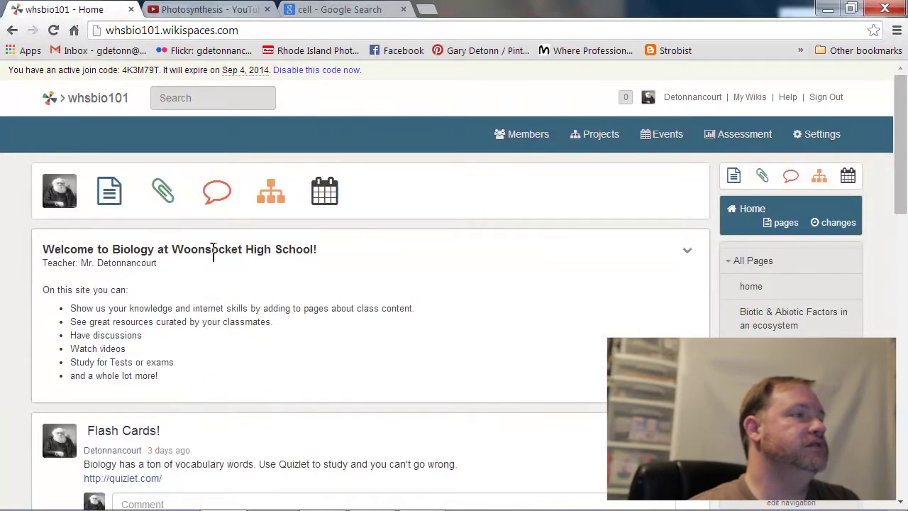
pyautogui.click(215, 203)
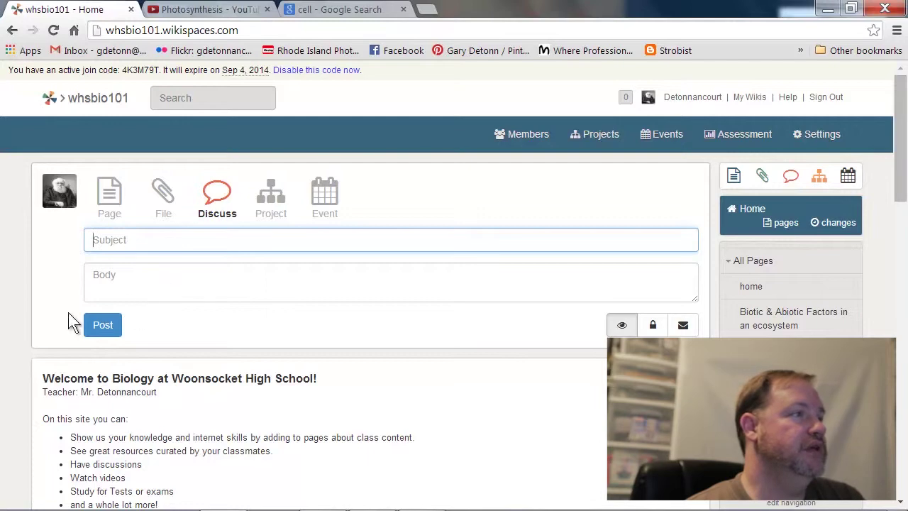
pyautogui.scroll(-2, 44, 305)
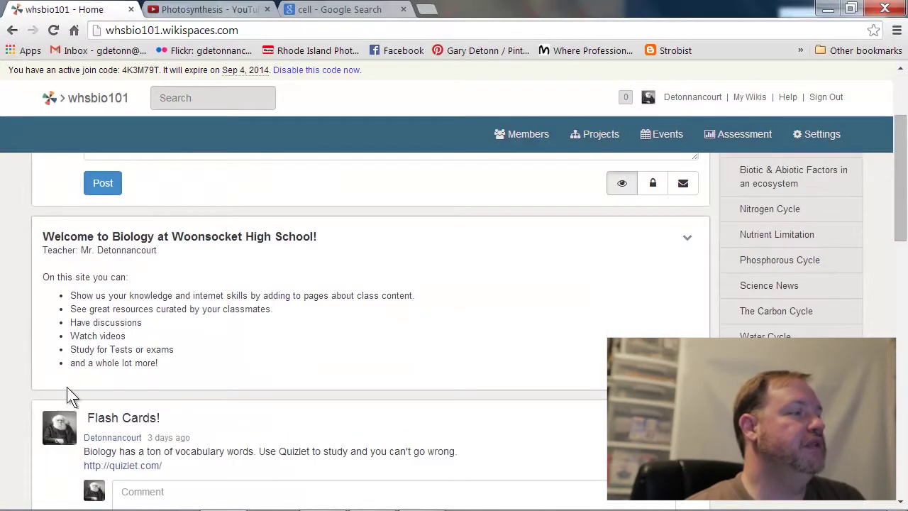
pyautogui.scroll(-1, 142, 426)
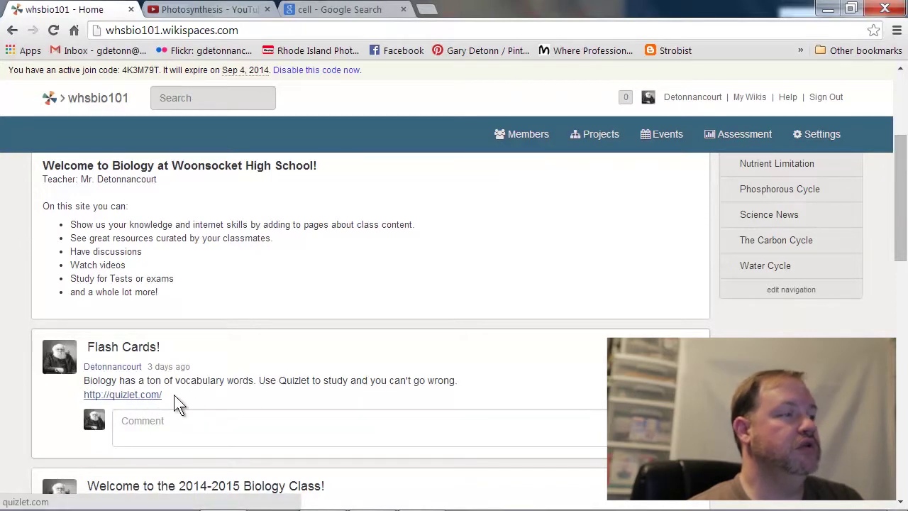
pyautogui.scroll(3, 227, 358)
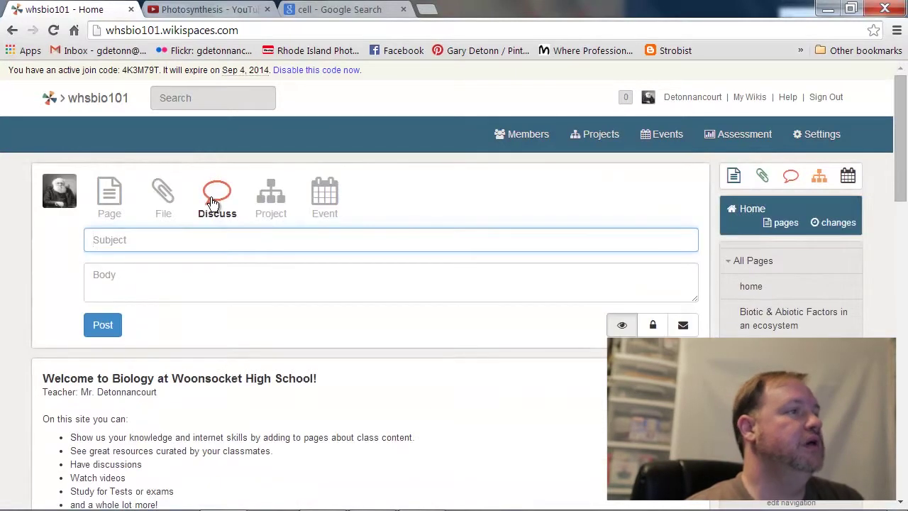
pyautogui.click(213, 201)
# - Post the comment "That's cool." on the Flash Cards! discussion
pyautogui.scroll(-1, 207, 378)
pyautogui.scroll(-1, 207, 378)
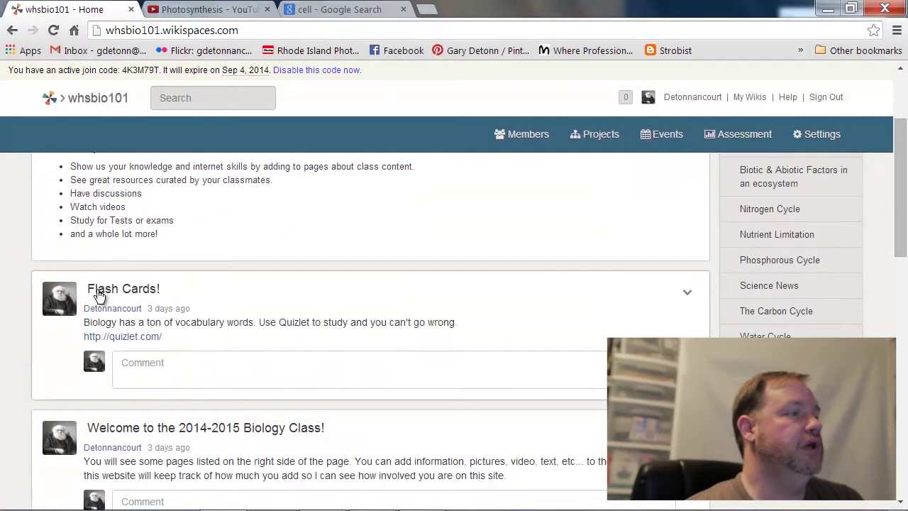
pyautogui.click(143, 365)
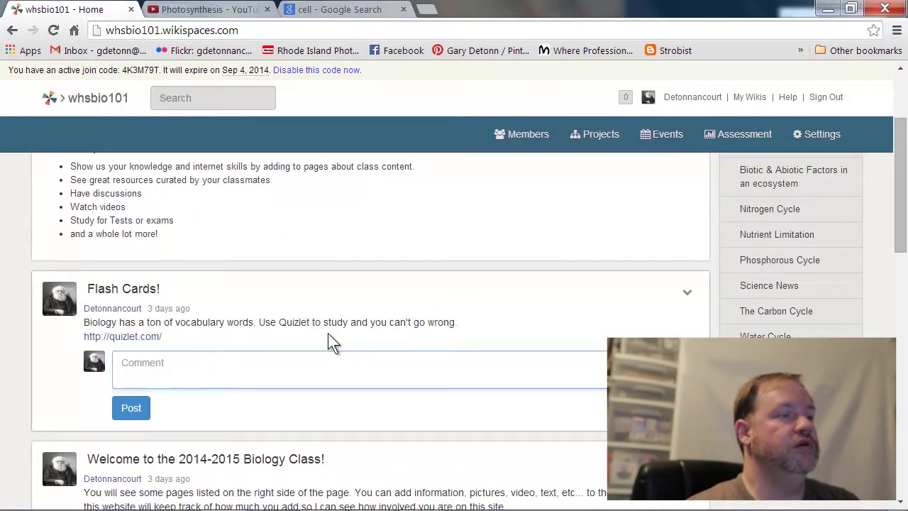
pyautogui.write('That')
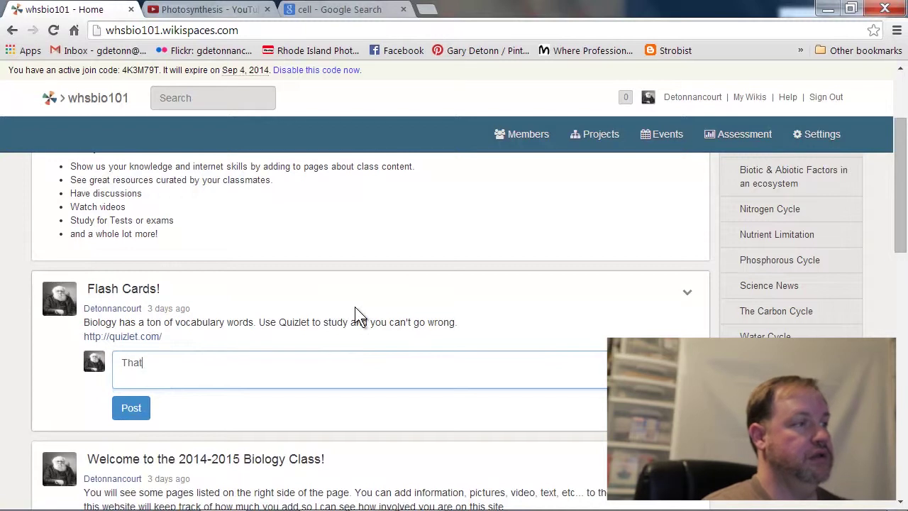
pyautogui.write("'s cool.")
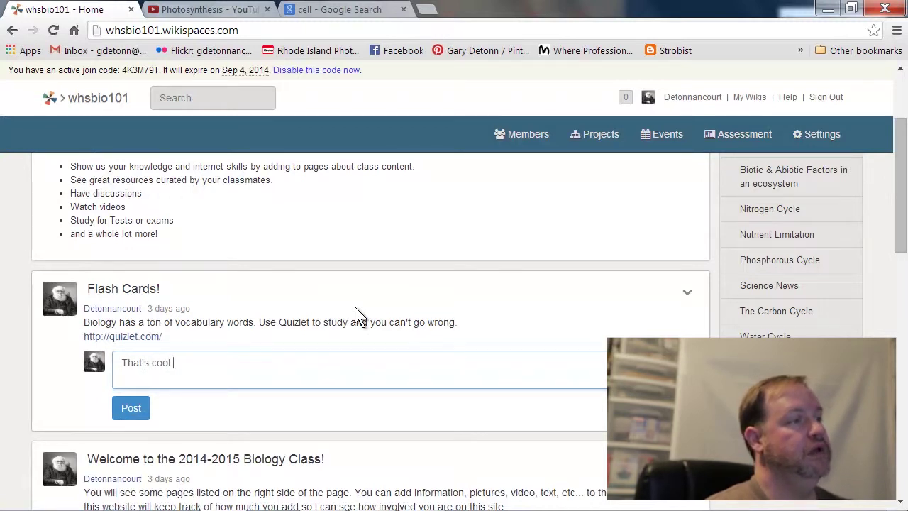
pyautogui.click(135, 410)
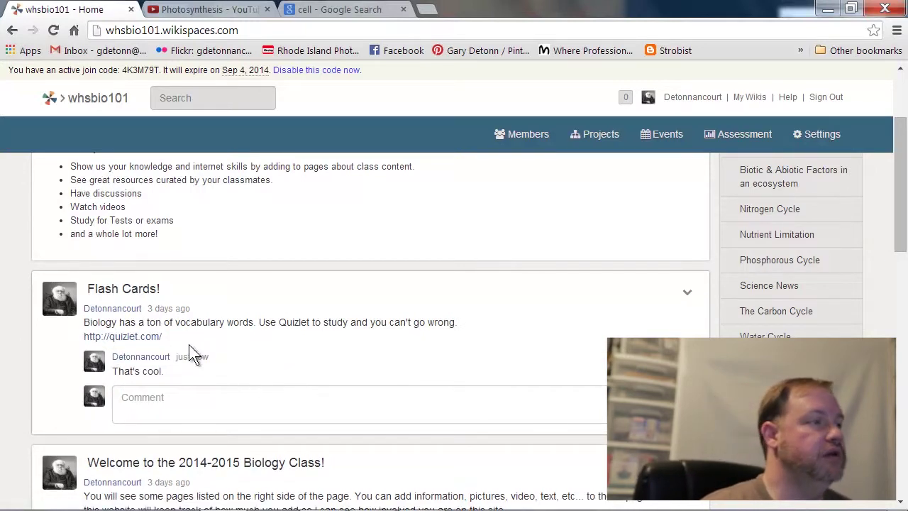
# - Open the wiki's list of pages and files and start a new page named "Unit 1 Ecology"
pyautogui.scroll(2, 249, 347)
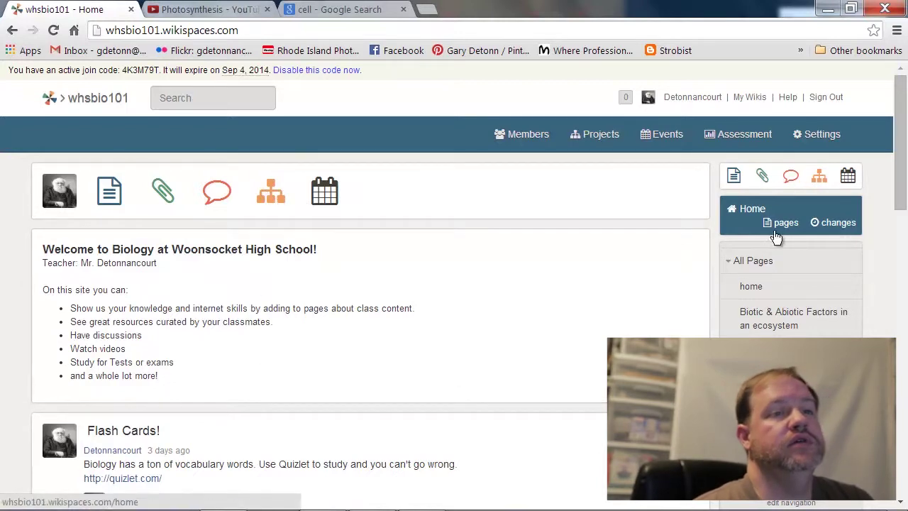
pyautogui.scroll(-1, 773, 350)
pyautogui.scroll(1, 773, 350)
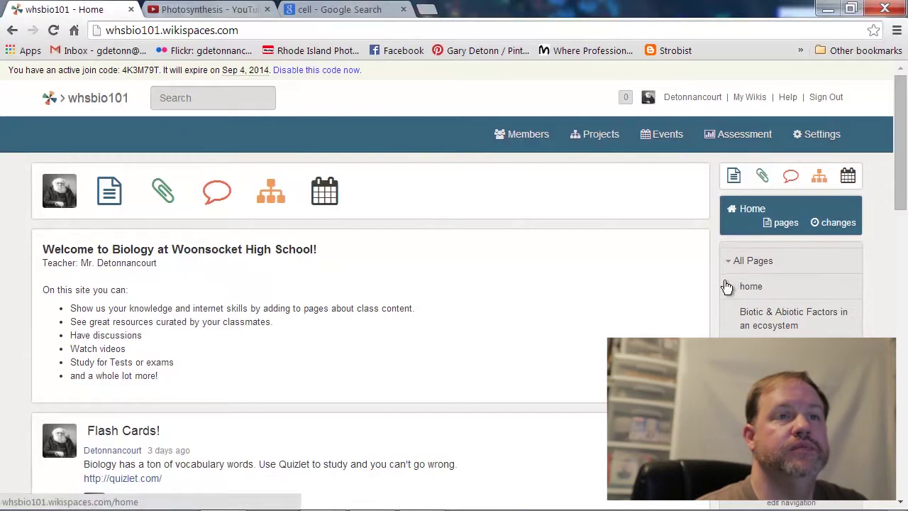
pyautogui.click(778, 222)
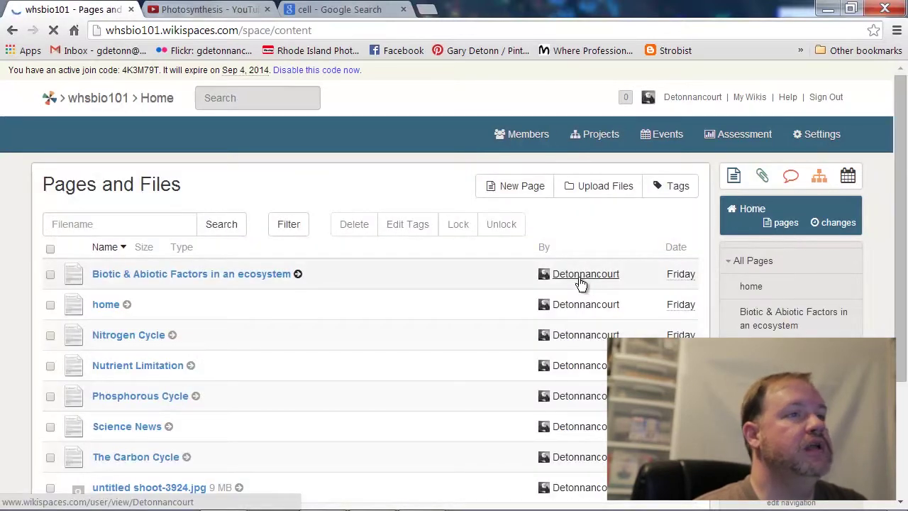
pyautogui.click(504, 187)
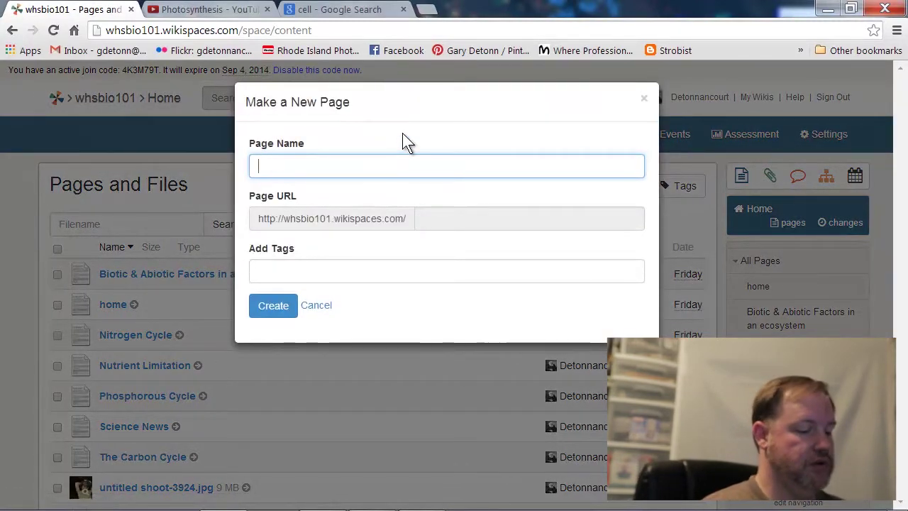
pyautogui.write('Unit')
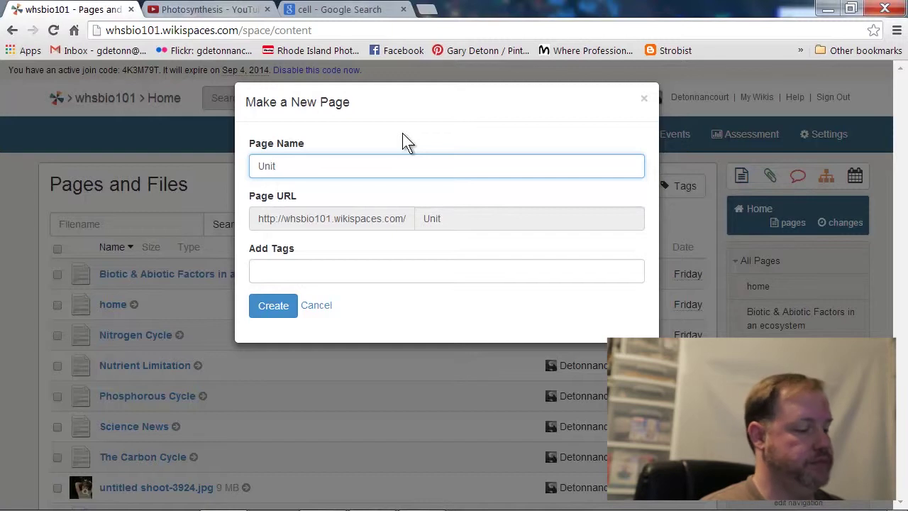
pyautogui.write('1')
pyautogui.press('BackSpace')
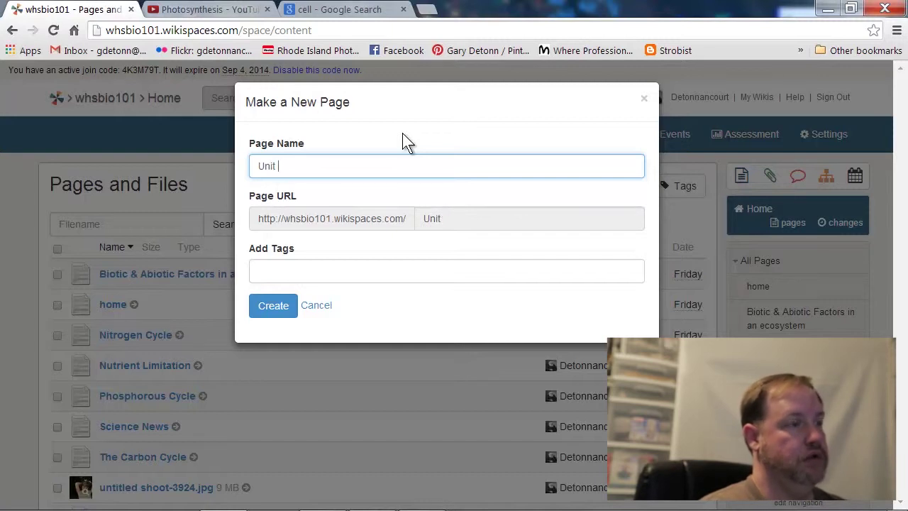
pyautogui.write('1 Ecology')
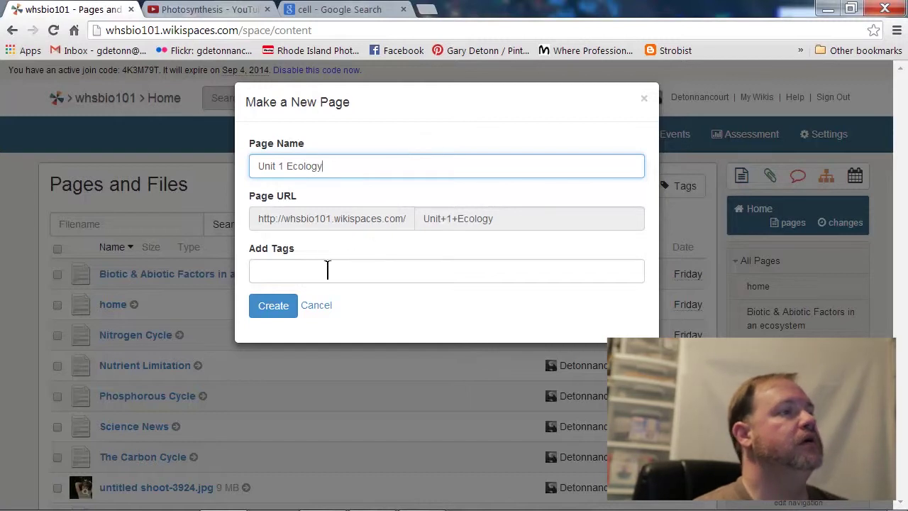
# - Add the tag "Unit 1" to the new page and create it
pyautogui.click(280, 268)
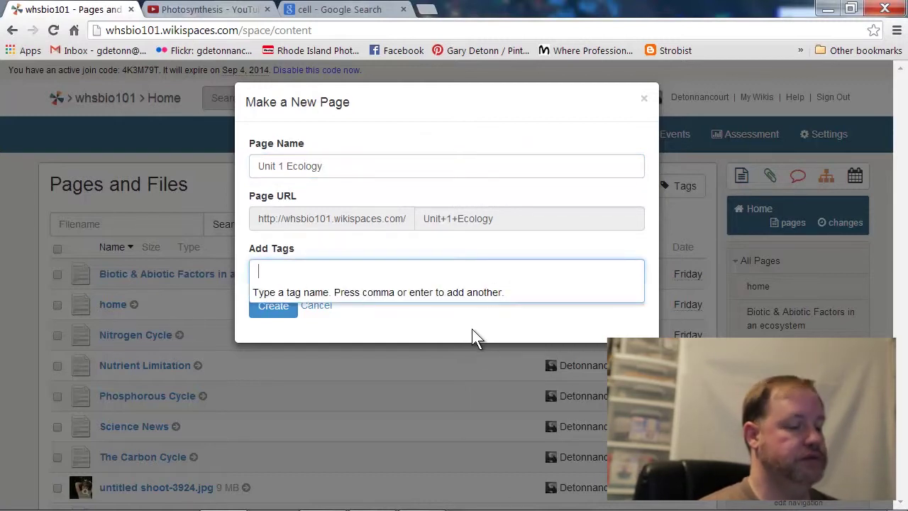
pyautogui.write('Unit ')
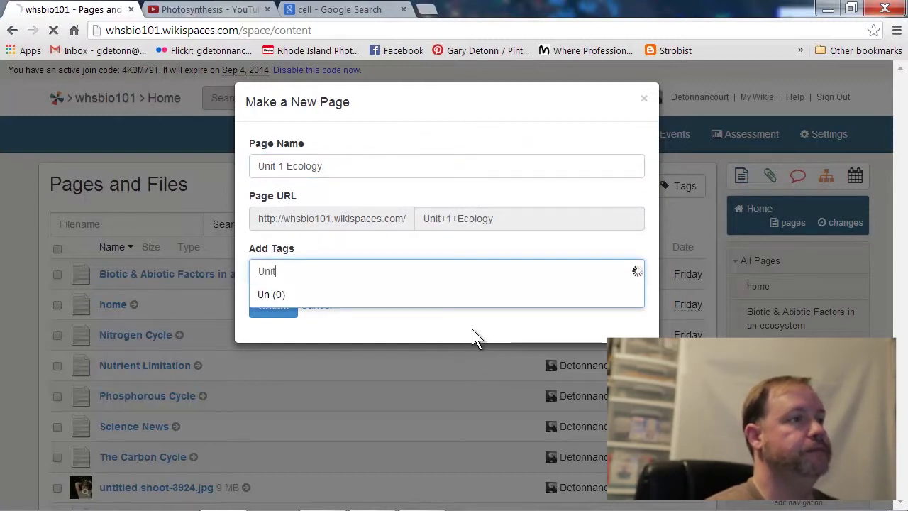
pyautogui.write('1')
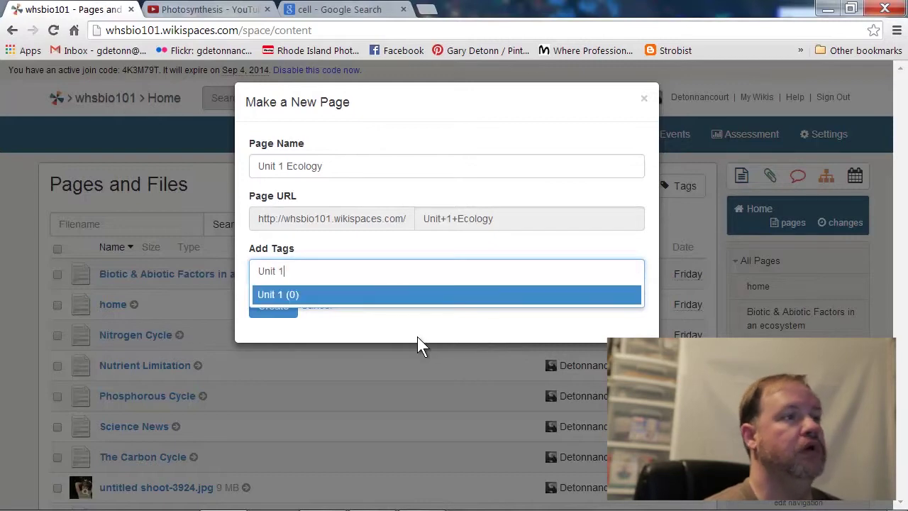
pyautogui.press('Return')
pyautogui.click(268, 309)
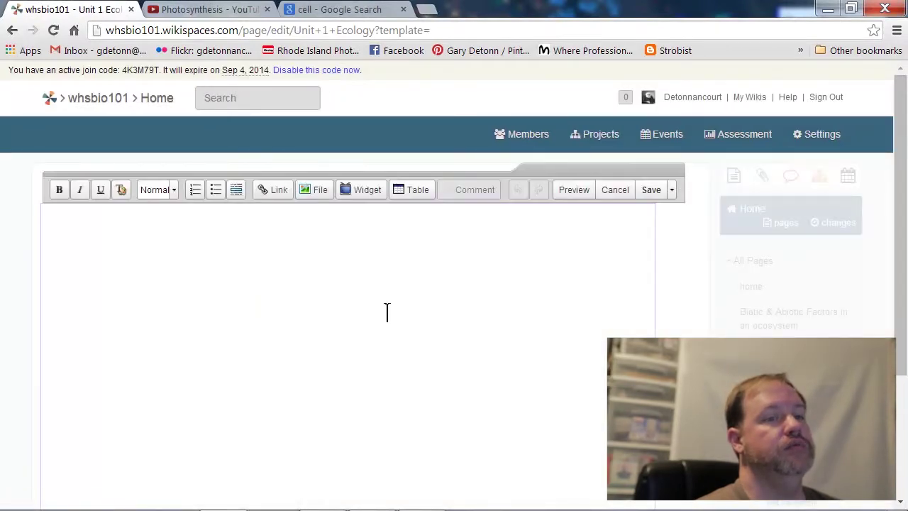
# - Write the title line "Unit 1: Ecology" at the start of the empty page
pyautogui.scroll(-1, 386, 315)
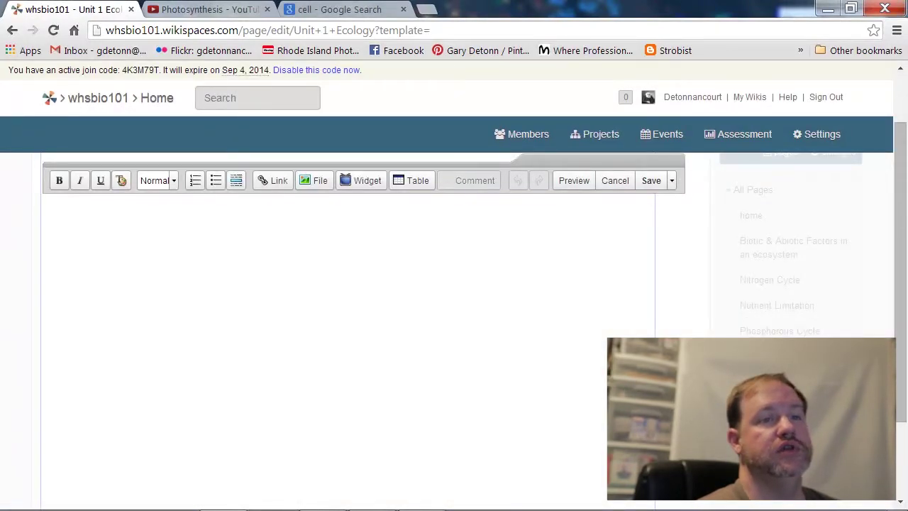
pyautogui.scroll(1, 367, 349)
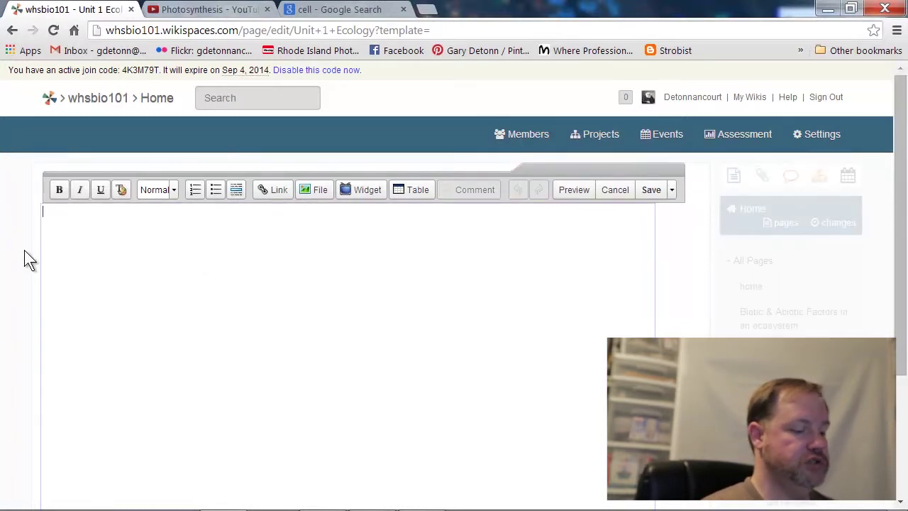
pyautogui.write('Unit')
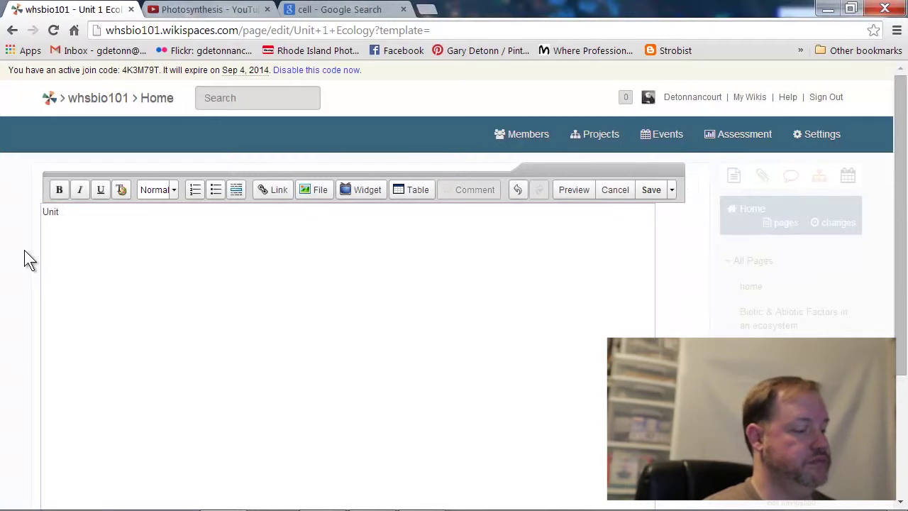
pyautogui.write(' 1:  Ecology')
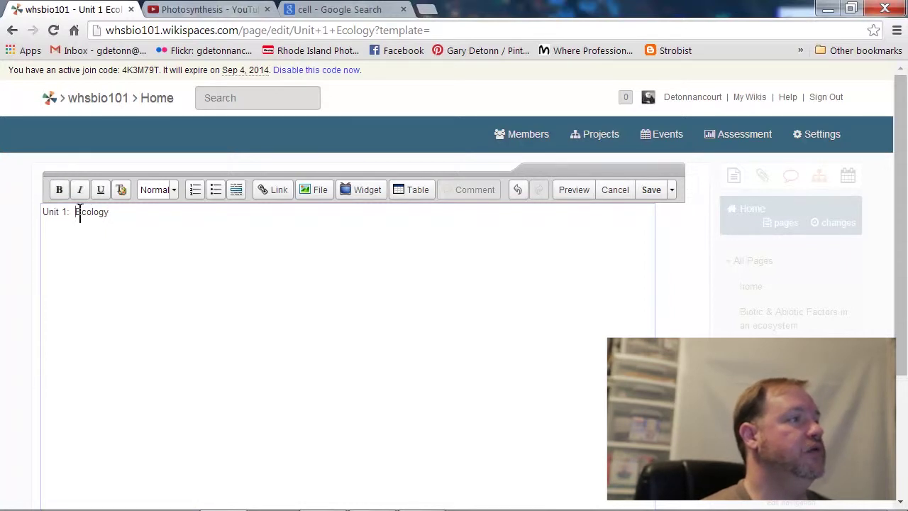
# - Make the title line bold and italicize the word "Ecology" in it
pyautogui.moveTo(75, 211); pyautogui.dragTo(112, 212)
pyautogui.click(59, 189)
pyautogui.click(60, 191)
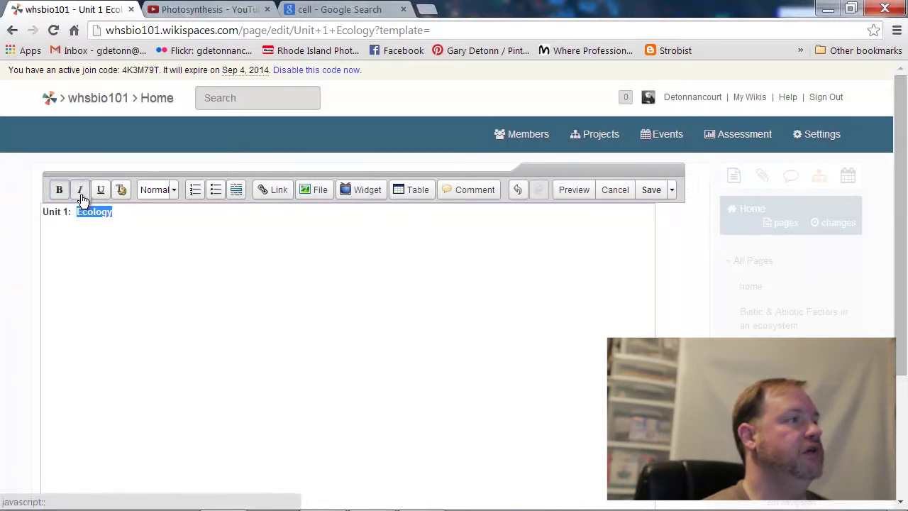
pyautogui.click(81, 196)
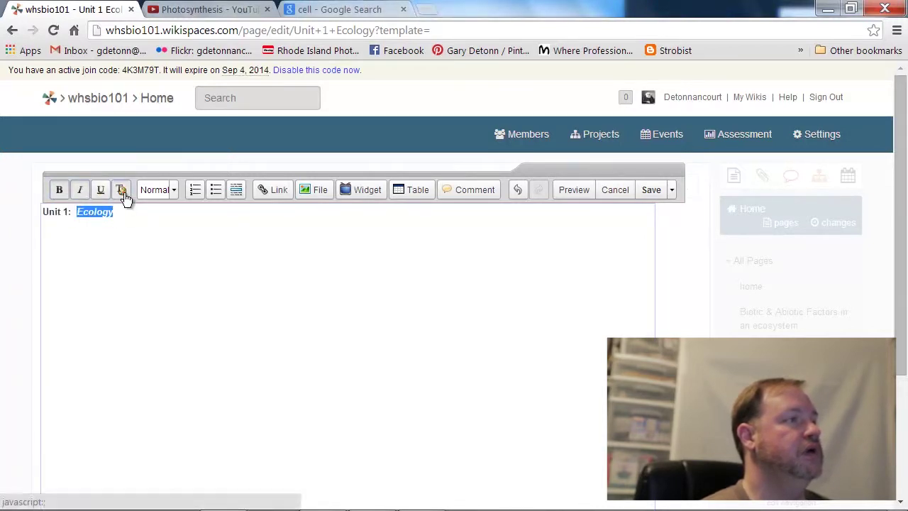
# - Apply the red text color #e53c3c to the word "Ecology" in the title line
pyautogui.click(122, 192)
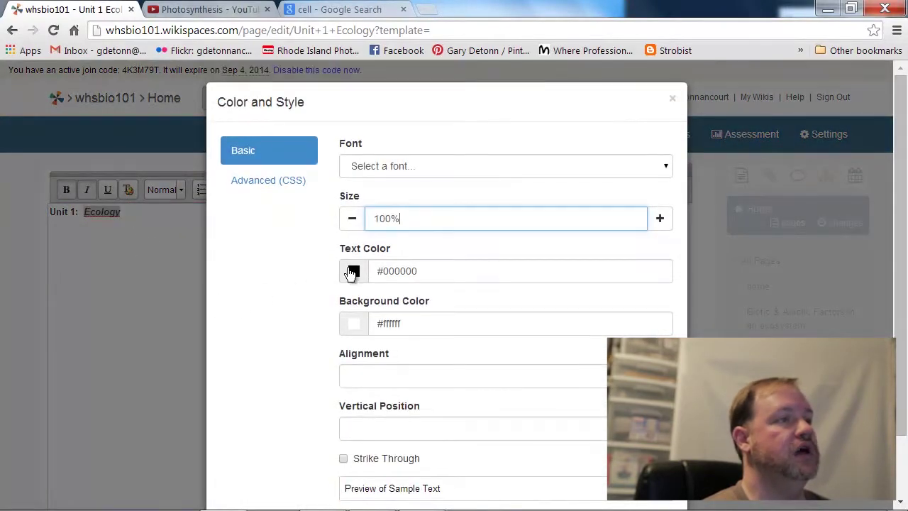
pyautogui.click(352, 273)
pyautogui.click(393, 294)
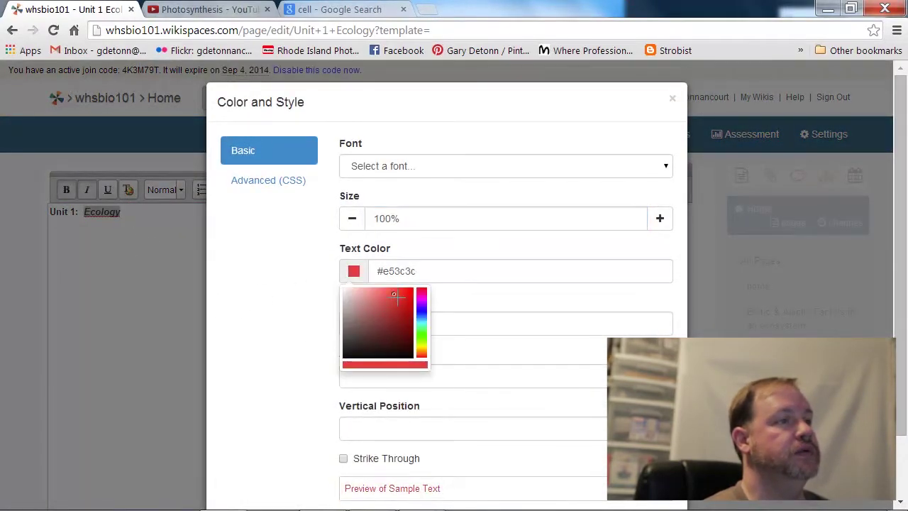
pyautogui.scroll(-1, 602, 213)
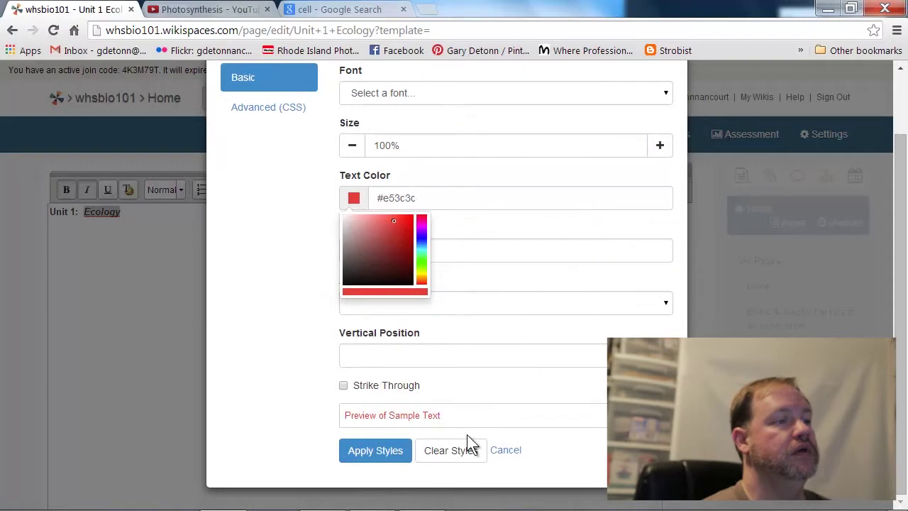
pyautogui.click(382, 458)
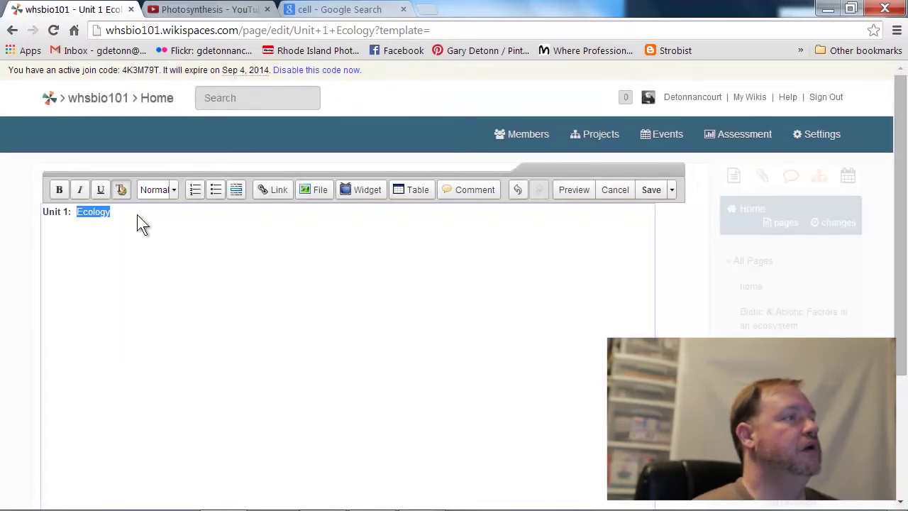
pyautogui.click(125, 212)
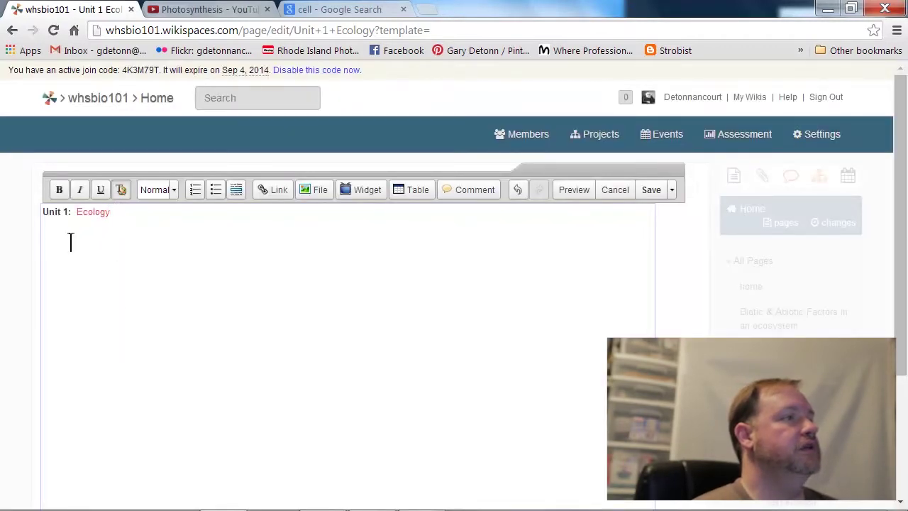
# - Apply the "1. Heading" style to the title line "Unit 1: Ecology"
pyautogui.moveTo(114, 213); pyautogui.dragTo(42, 212)
pyautogui.click(174, 191)
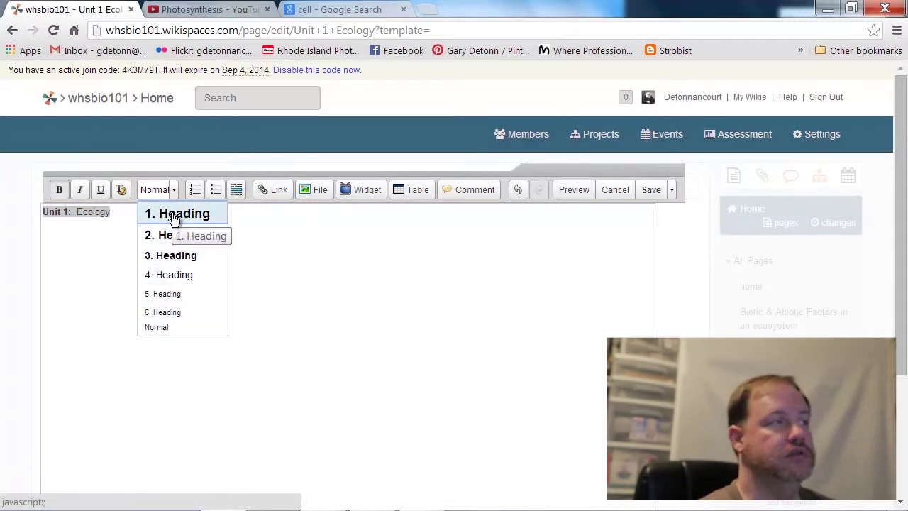
pyautogui.click(173, 215)
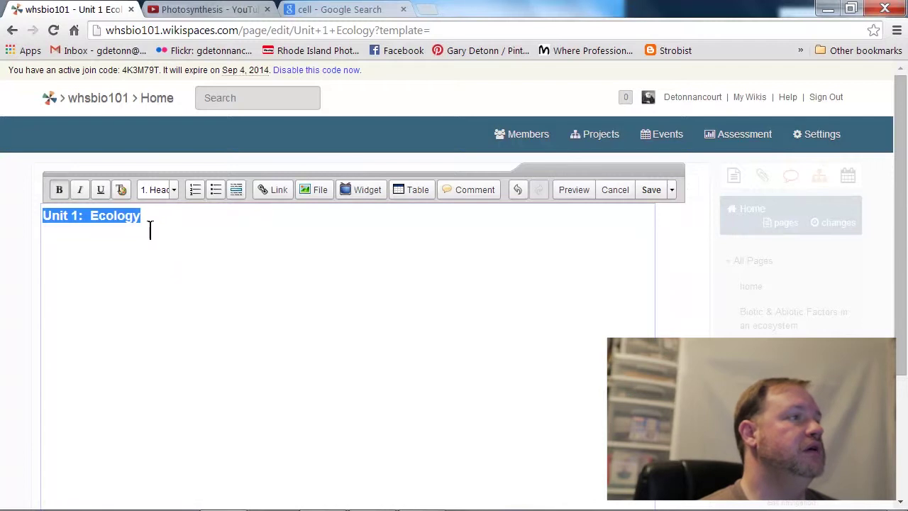
# - Start a new line below the title, set its text color to #0a0909, and write "This is a link"
pyautogui.click(144, 219)
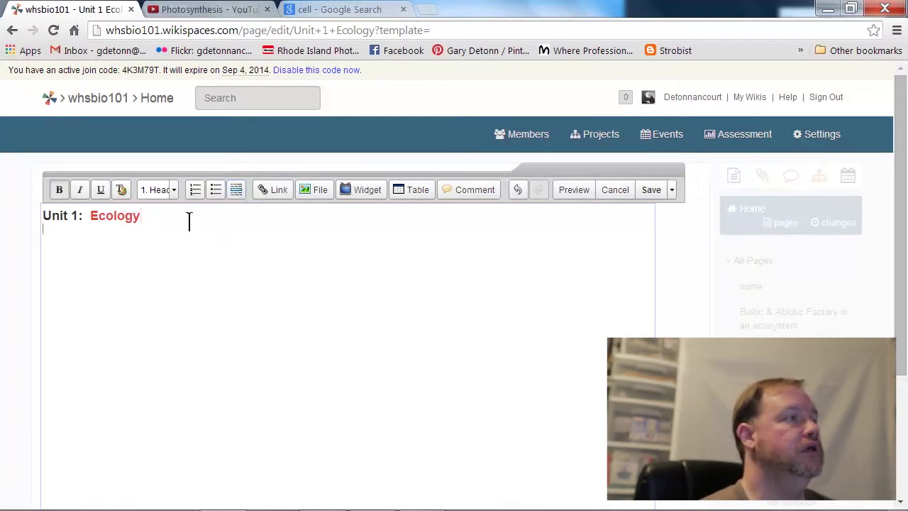
pyautogui.press('Return')
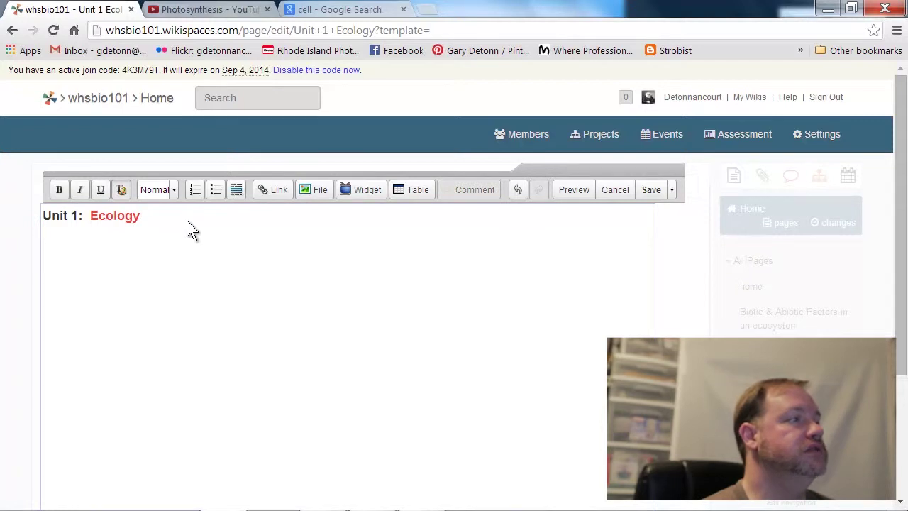
pyautogui.click(120, 190)
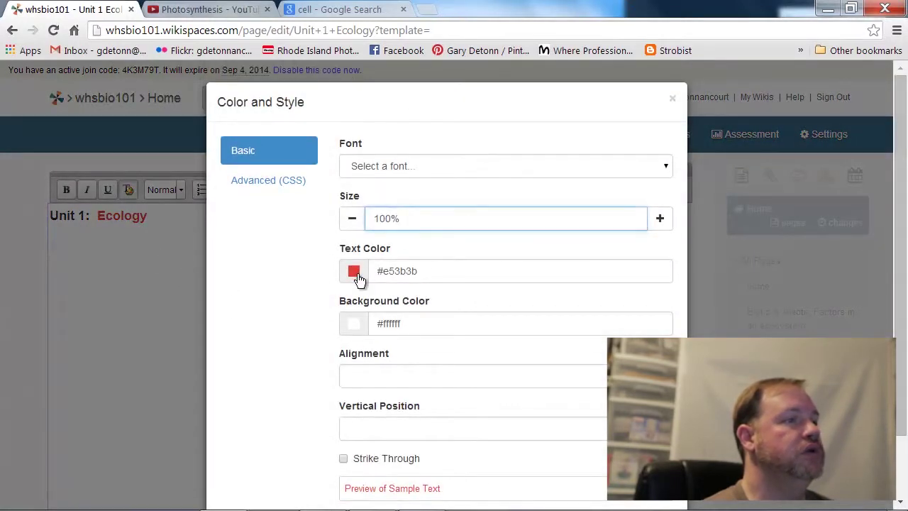
pyautogui.click(354, 272)
pyautogui.click(347, 355)
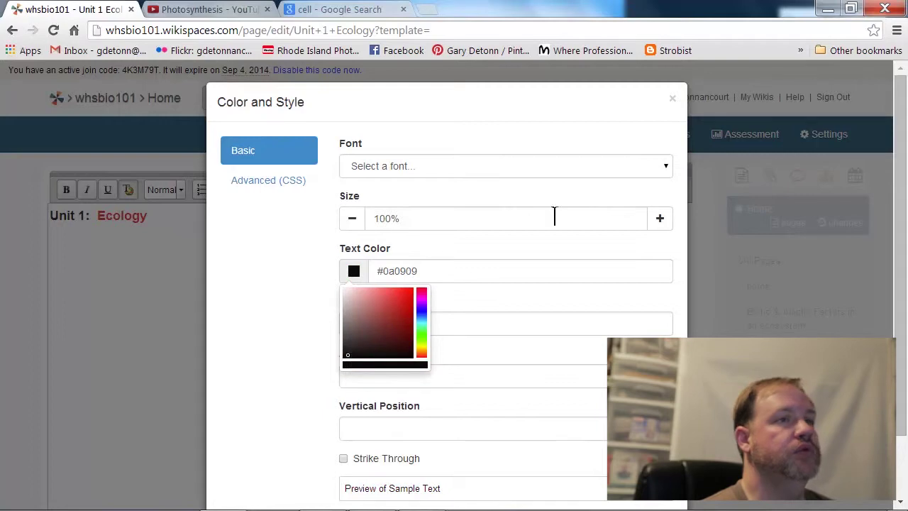
pyautogui.scroll(-1, 242, 387)
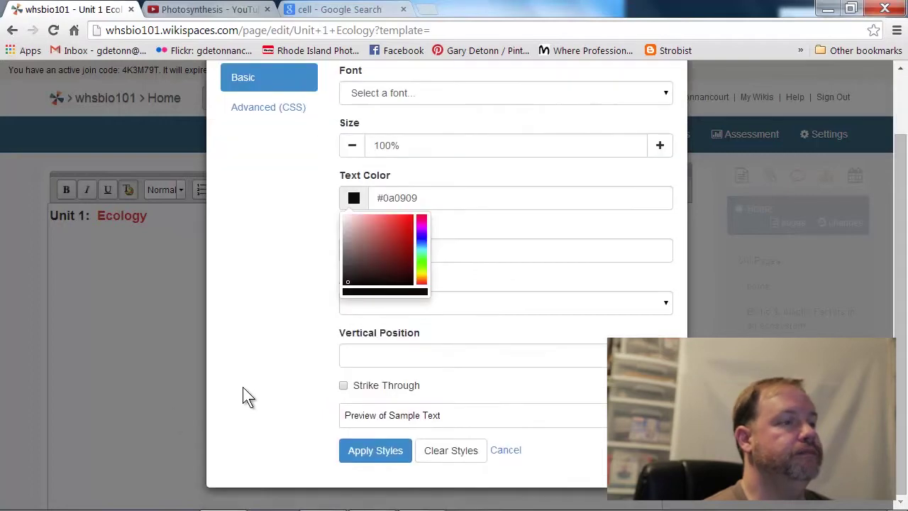
pyautogui.click(374, 457)
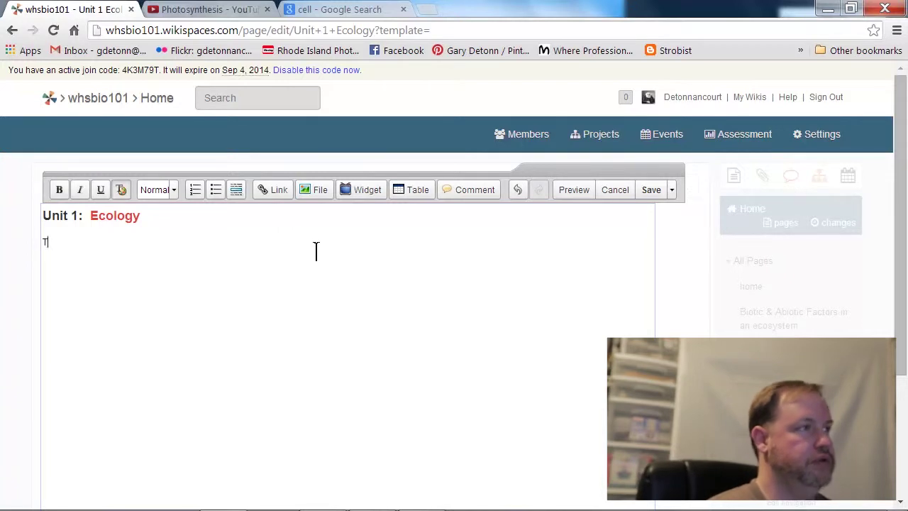
pyautogui.write('This is a link')
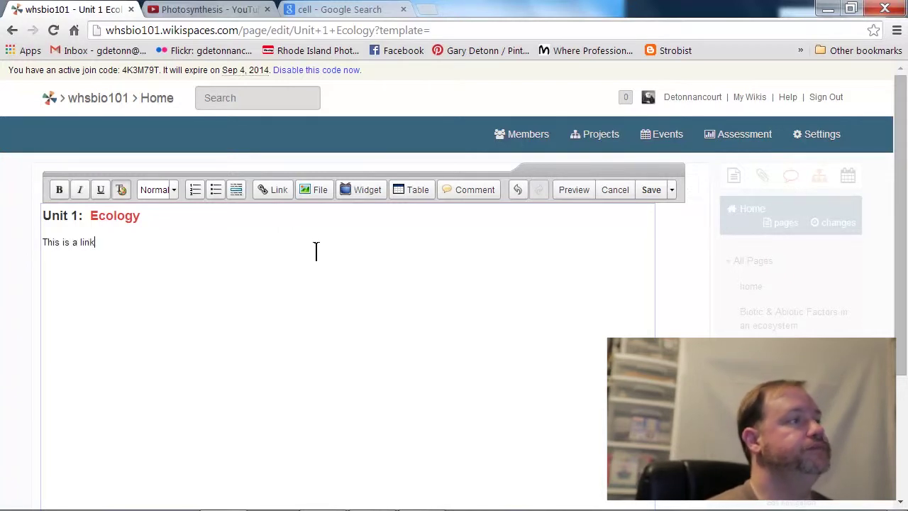
# - Link the word "link" to the web address of the Photosynthesis YouTube video, set to open in a new window
pyautogui.doubleClick(82, 242)
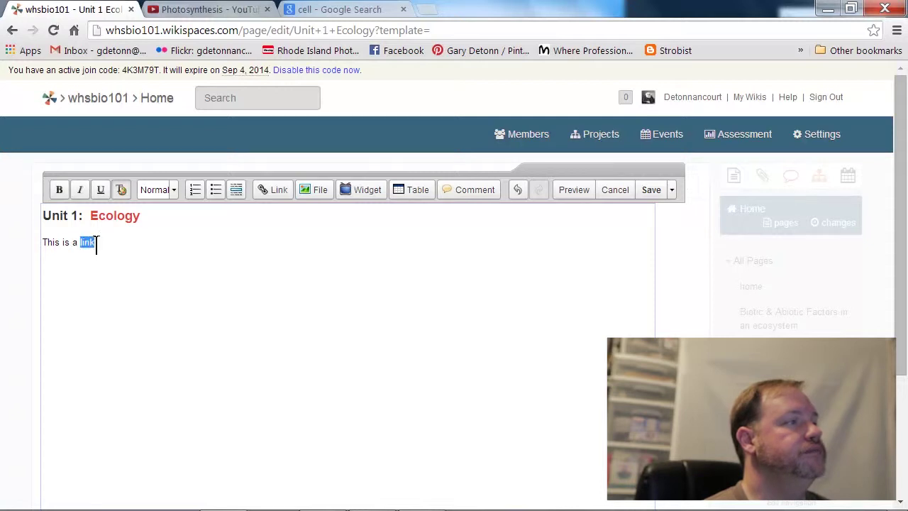
pyautogui.click(267, 190)
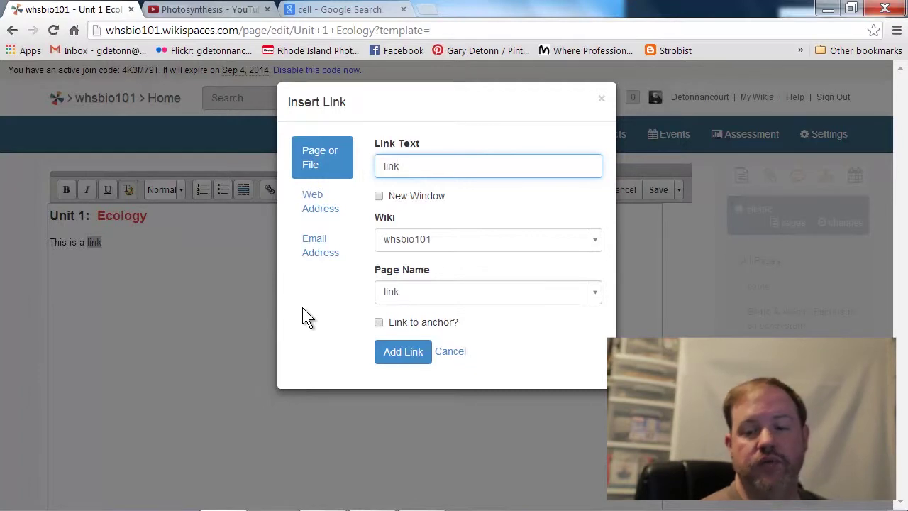
pyautogui.click(315, 207)
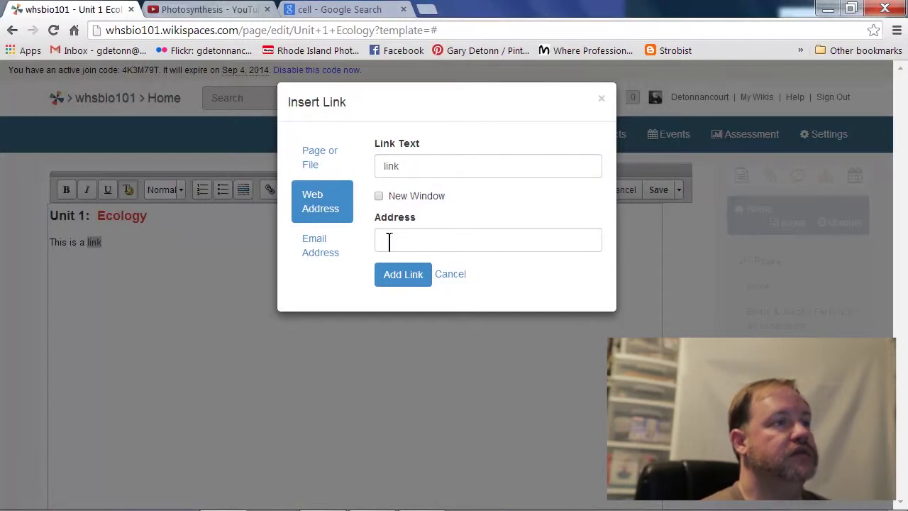
pyautogui.click(186, 10)
pyautogui.click(176, 31)
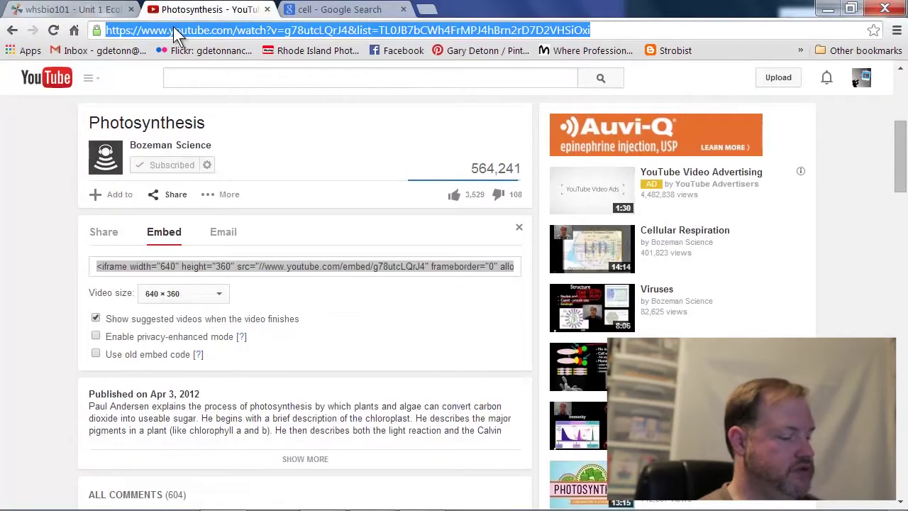
pyautogui.click(77, 9)
pyautogui.click(390, 240)
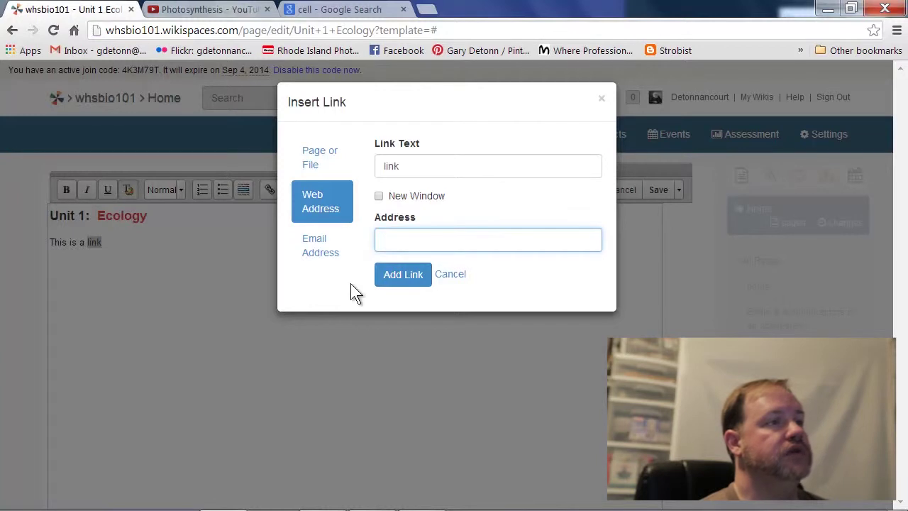
pyautogui.hotkey('ctrl', 'v')
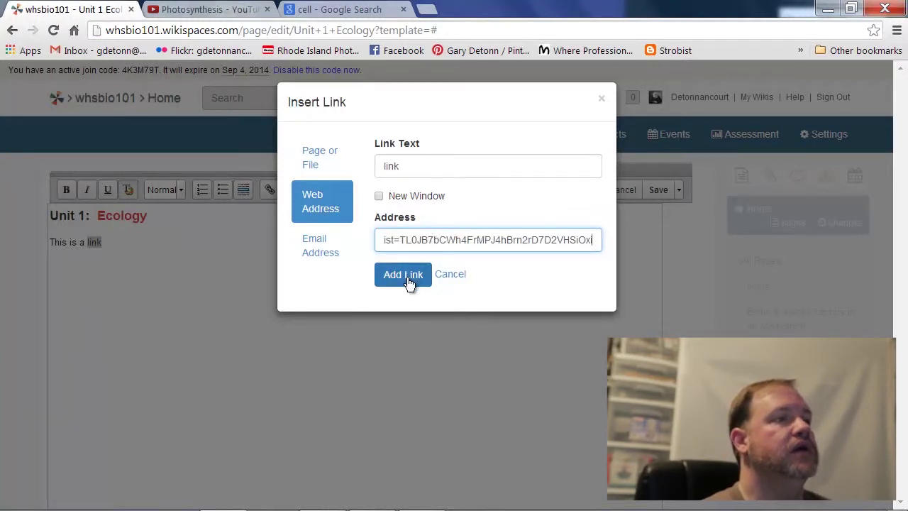
pyautogui.click(380, 196)
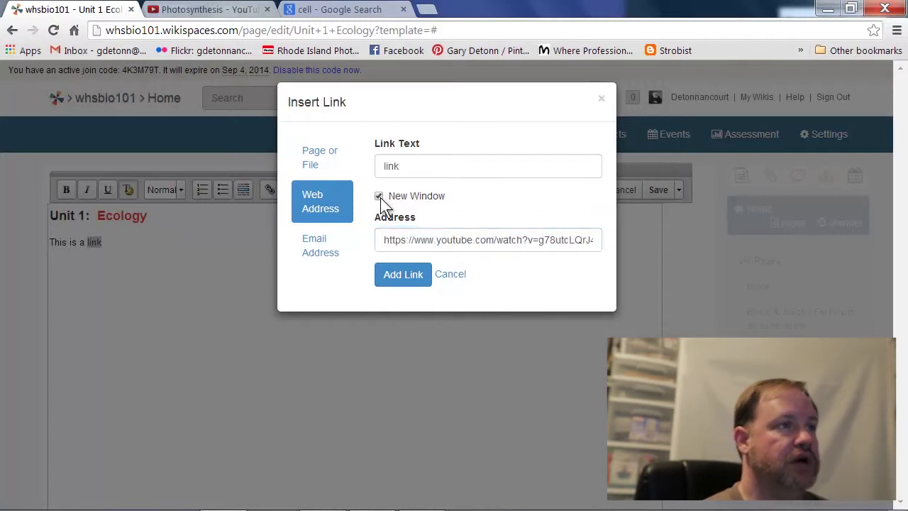
pyautogui.click(409, 280)
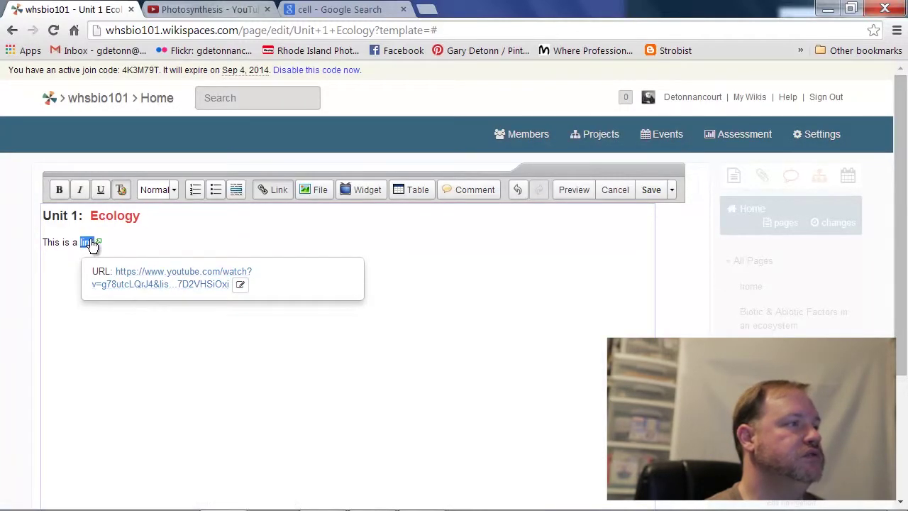
# - Upload the image "untitled shoot-3924" and insert it on a new line below the link text
pyautogui.click(138, 243)
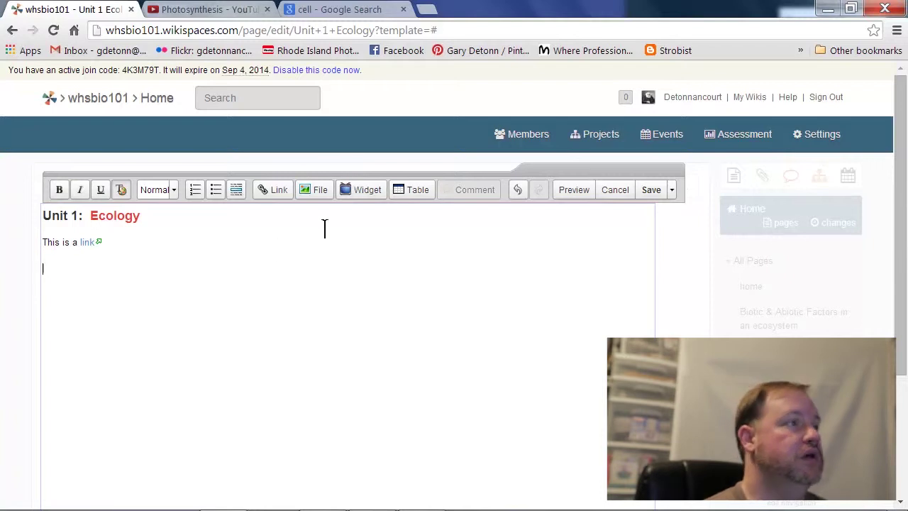
pyautogui.click(305, 193)
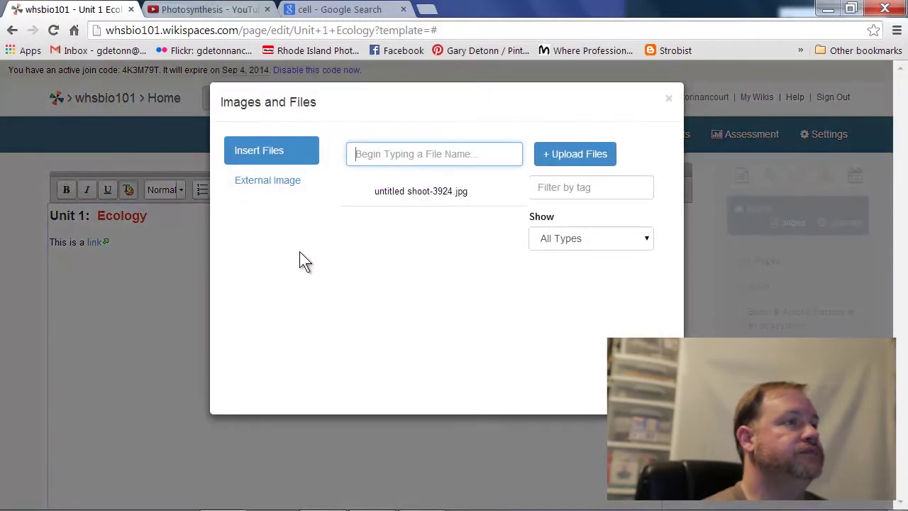
pyautogui.click(543, 156)
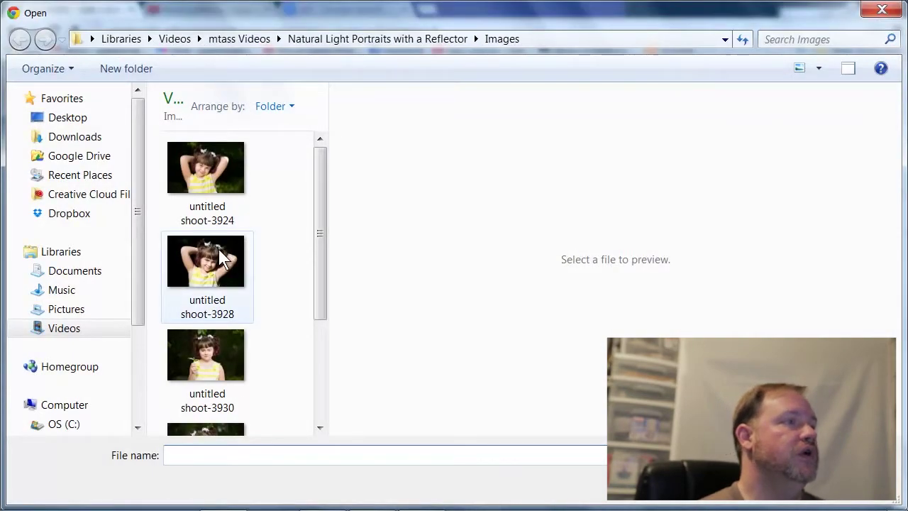
pyautogui.click(218, 178)
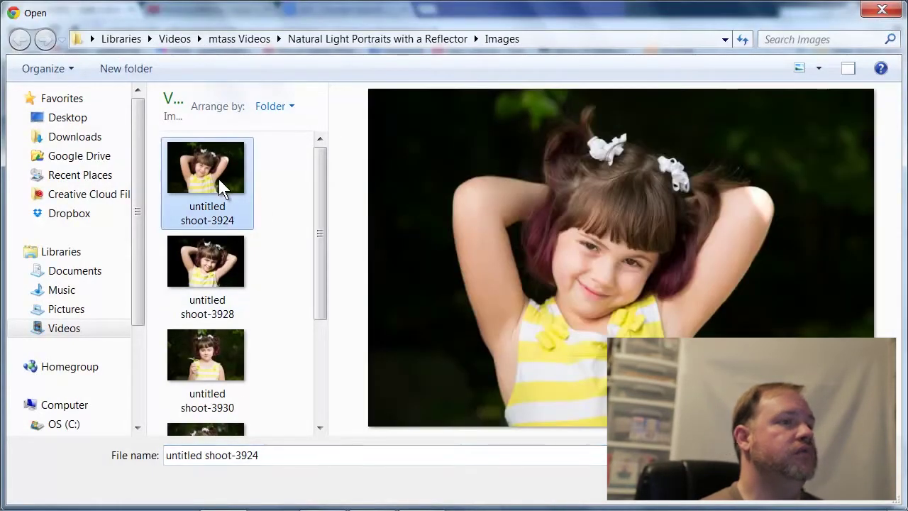
pyautogui.click(769, 501)
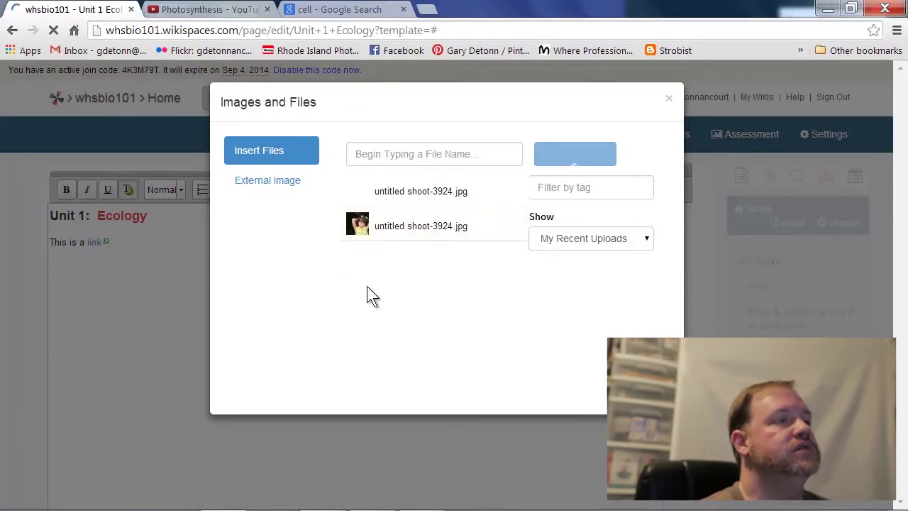
pyautogui.click(360, 225)
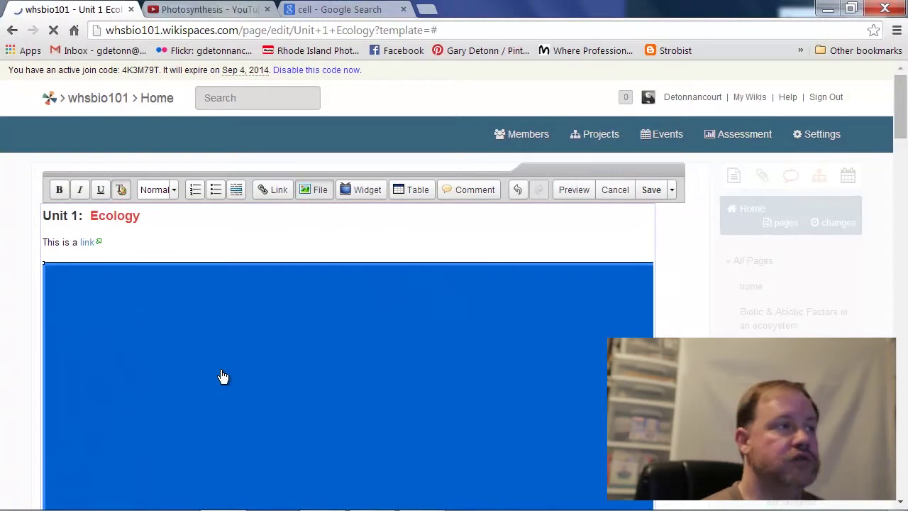
# - Shrink the inserted image to fit within the page width and align it to the center
pyautogui.click(180, 356)
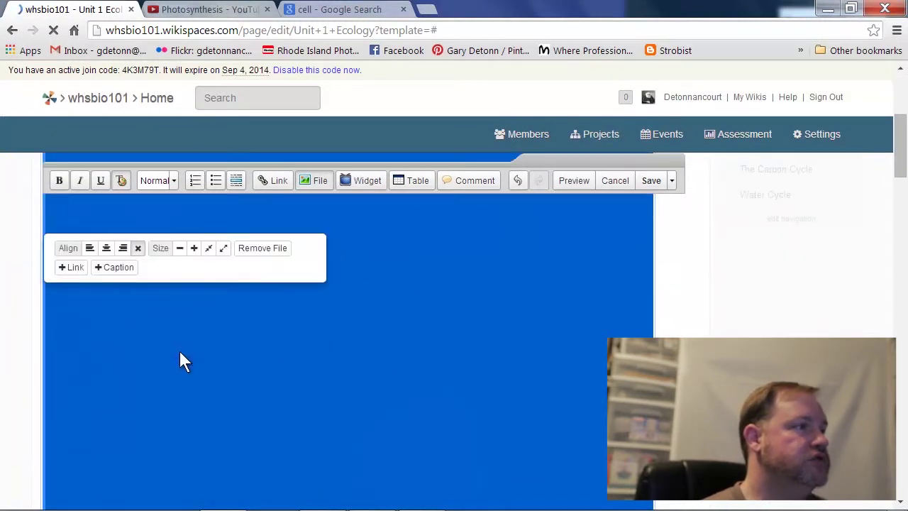
pyautogui.click(209, 250)
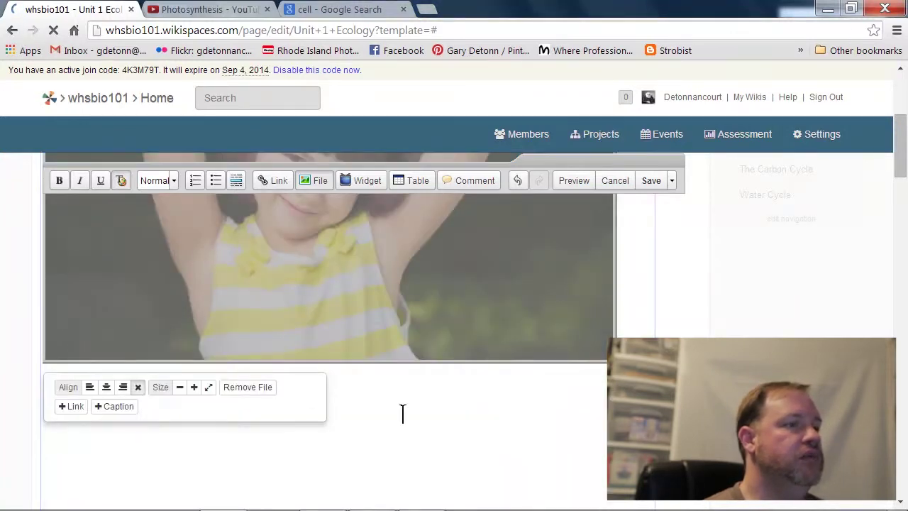
pyautogui.scroll(5, 402, 415)
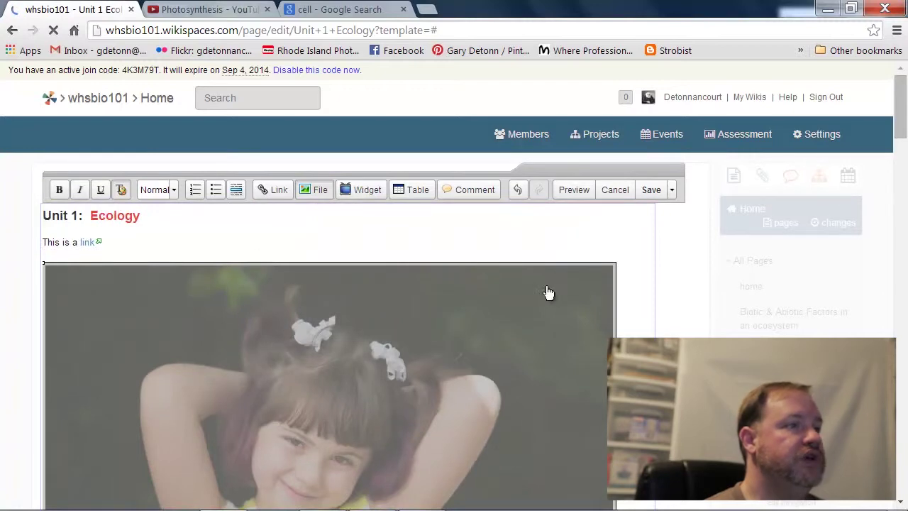
pyautogui.scroll(-5, 426, 429)
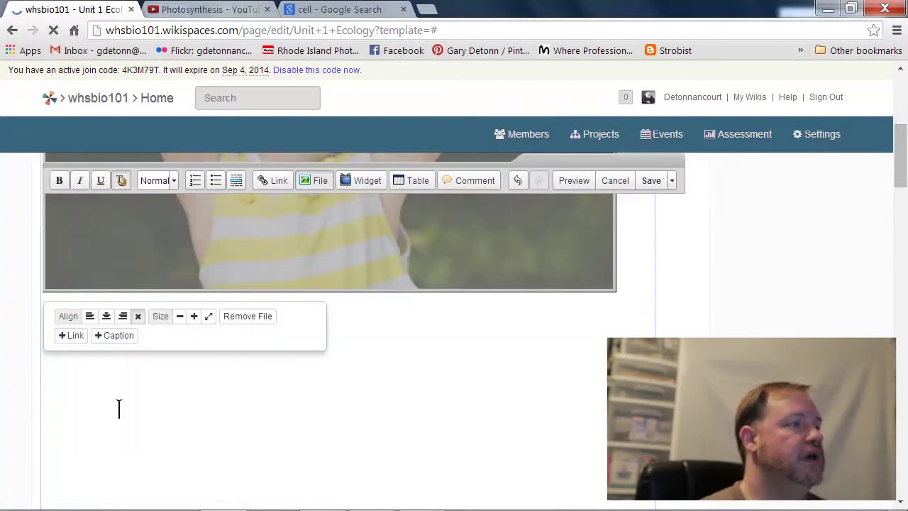
pyautogui.click(106, 321)
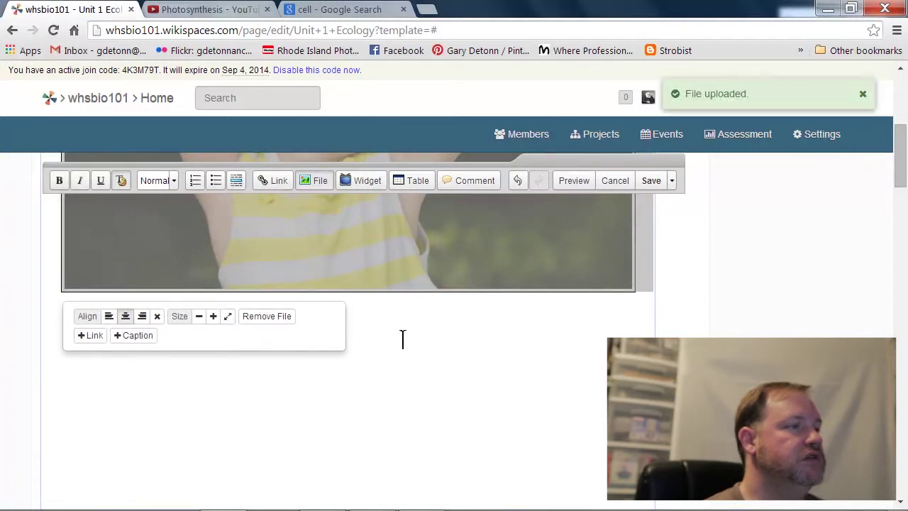
pyautogui.click(432, 334)
pyautogui.scroll(5, 257, 440)
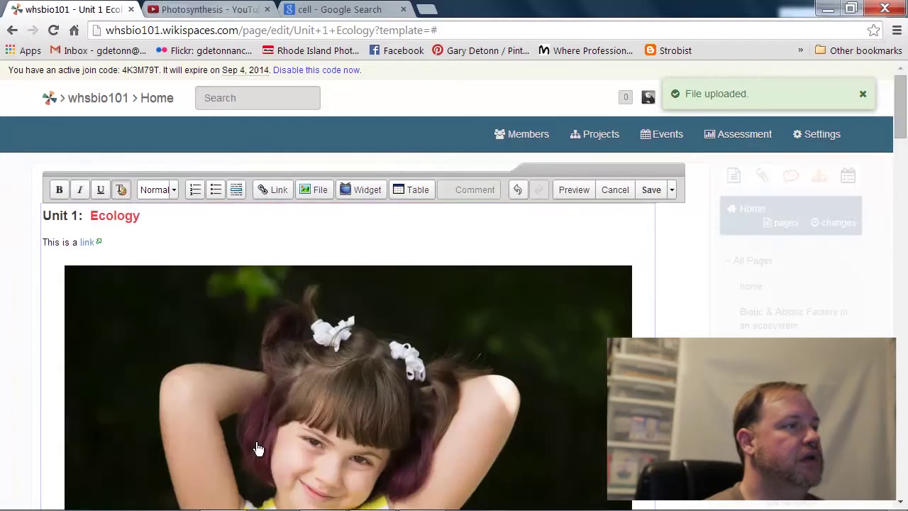
pyautogui.scroll(-3, 258, 448)
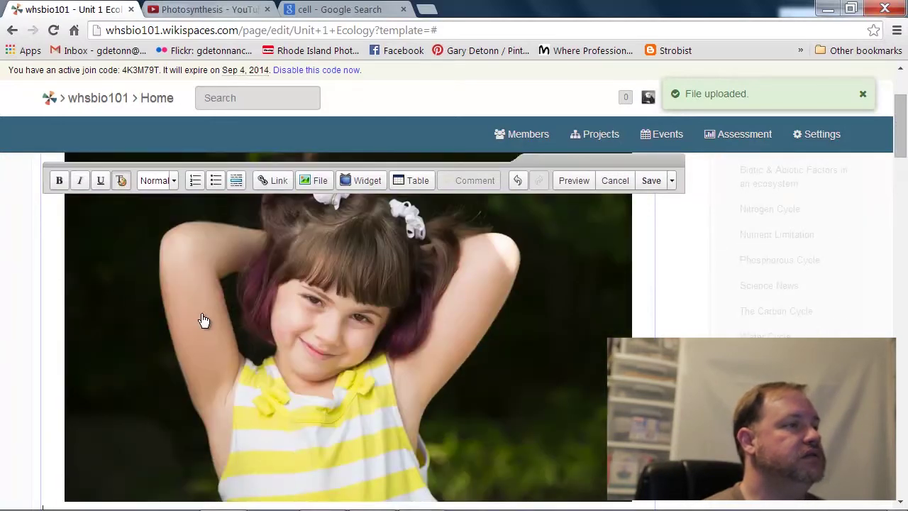
# - Link the inserted image to the web address of the Photosynthesis YouTube video, set to open in a new window
pyautogui.click(203, 321)
pyautogui.scroll(-3, 204, 333)
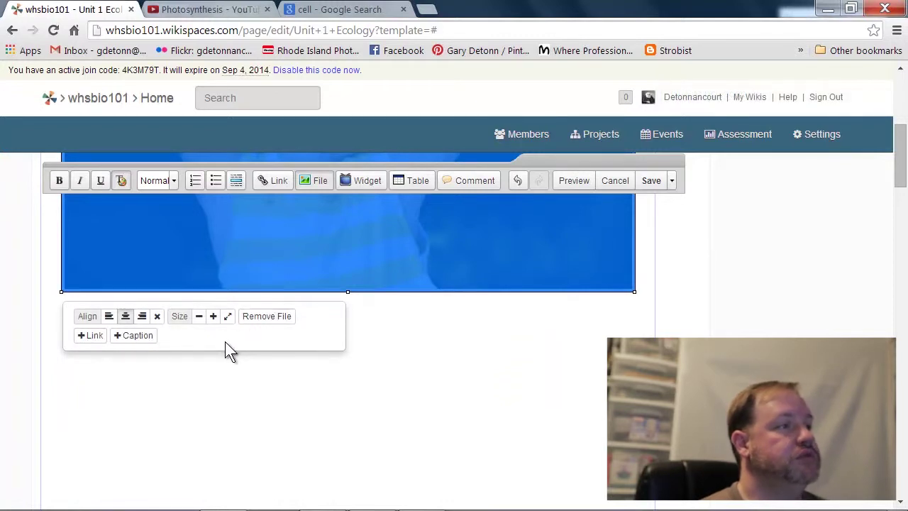
pyautogui.click(90, 335)
pyautogui.click(196, 11)
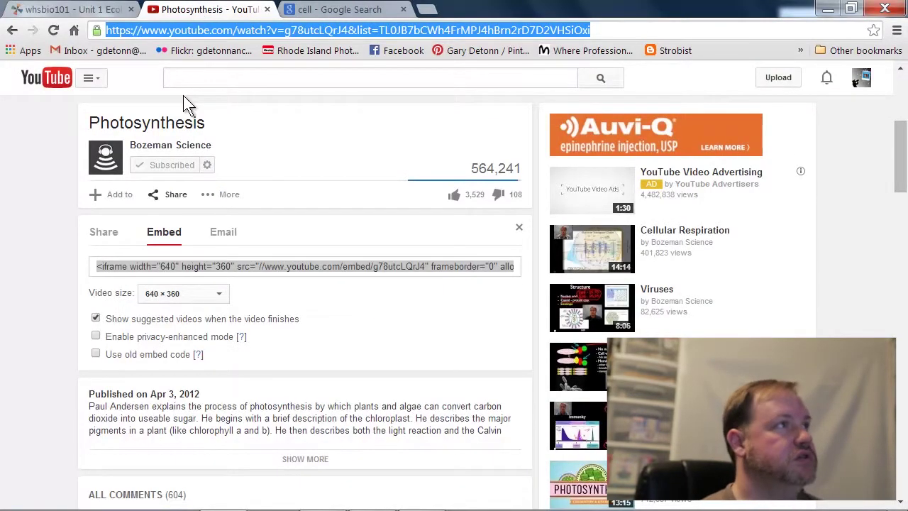
pyautogui.click(84, 11)
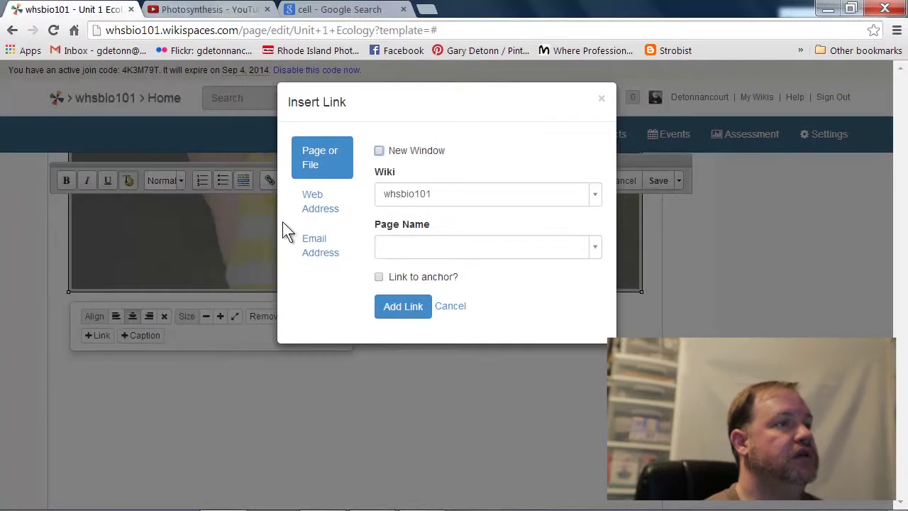
pyautogui.click(316, 199)
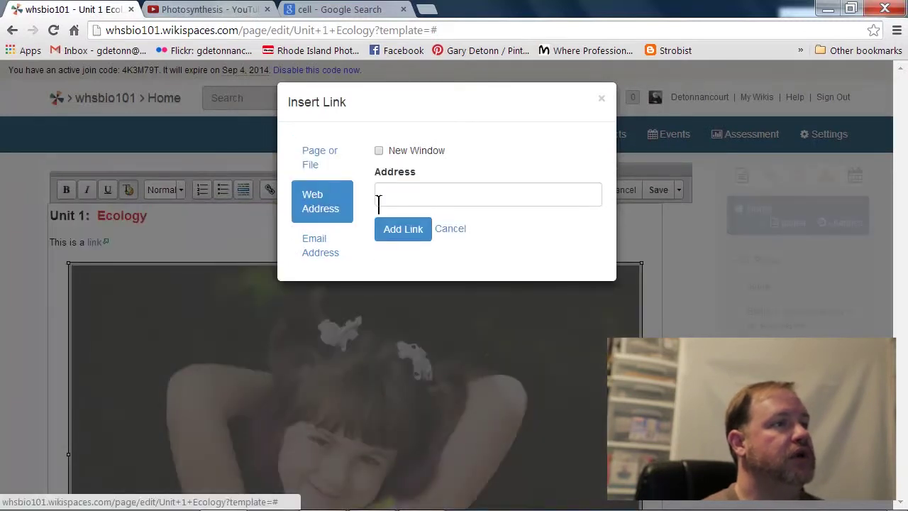
pyautogui.click(399, 195)
pyautogui.hotkey('ctrl', 'v')
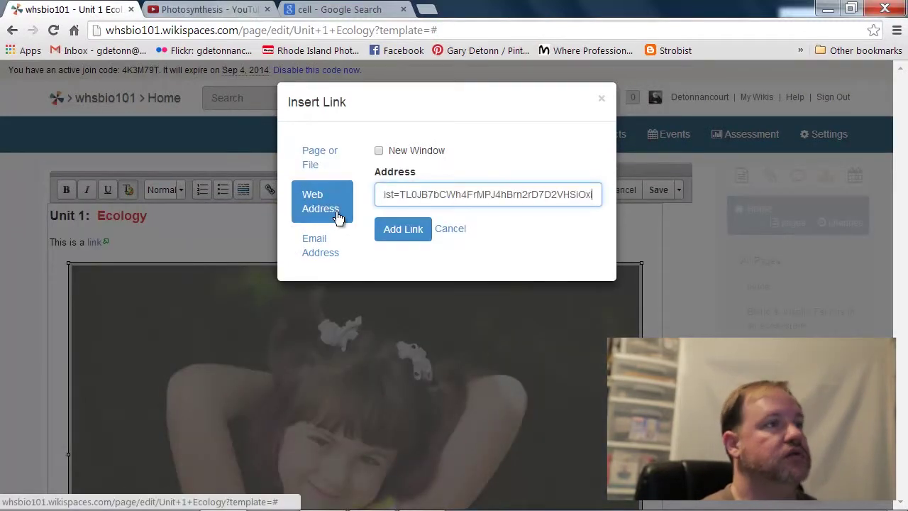
pyautogui.click(379, 151)
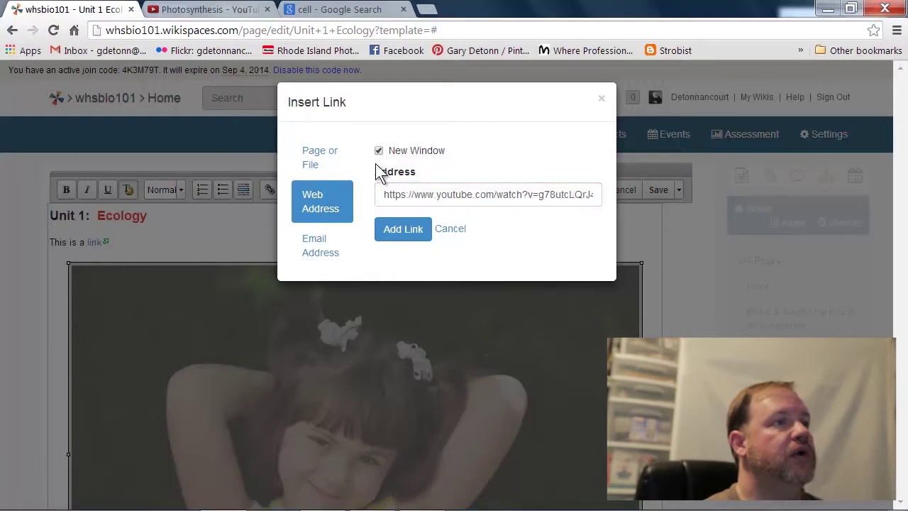
pyautogui.click(388, 229)
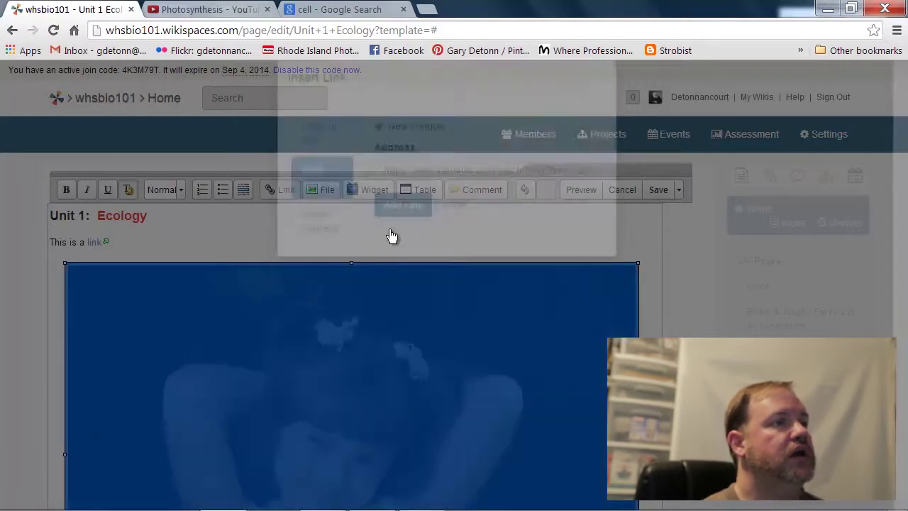
pyautogui.click(220, 245)
# - Add the caption "HI" to the linked image
pyautogui.scroll(-4, 220, 253)
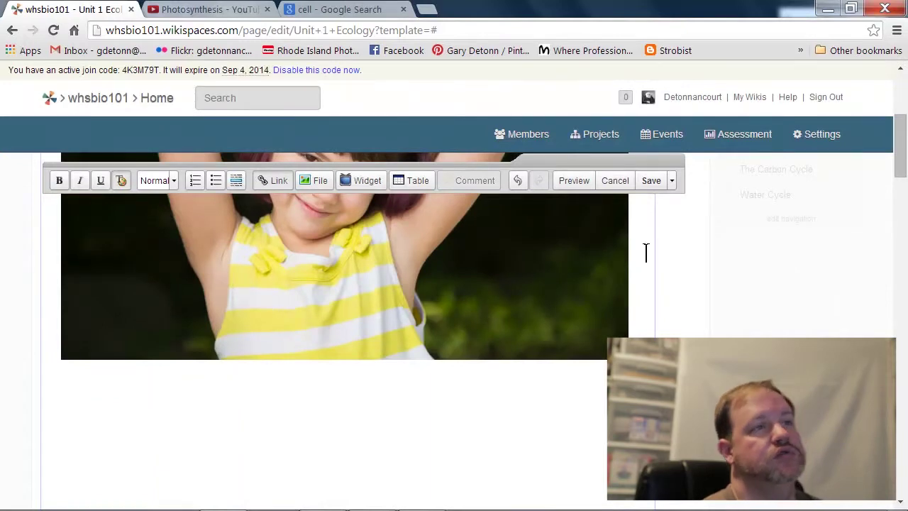
pyautogui.scroll(-2, 599, 295)
pyautogui.scroll(4, 561, 347)
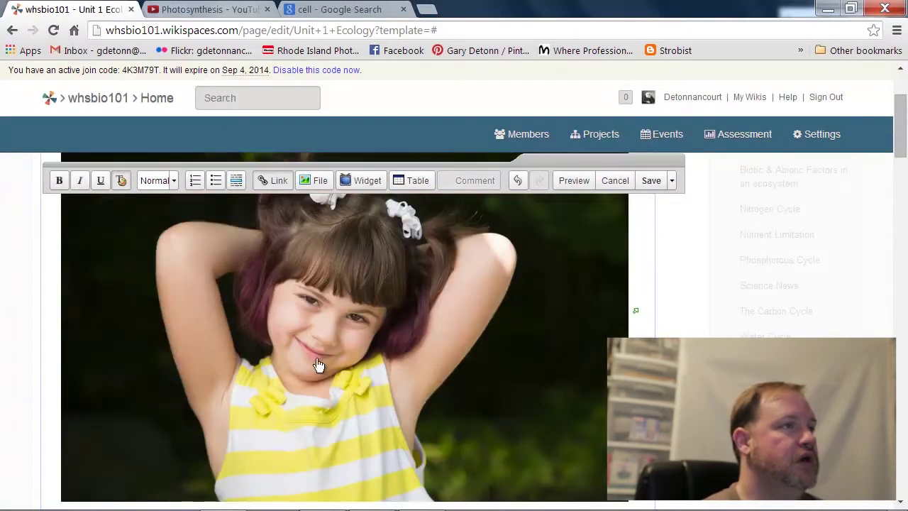
pyautogui.scroll(-3, 297, 357)
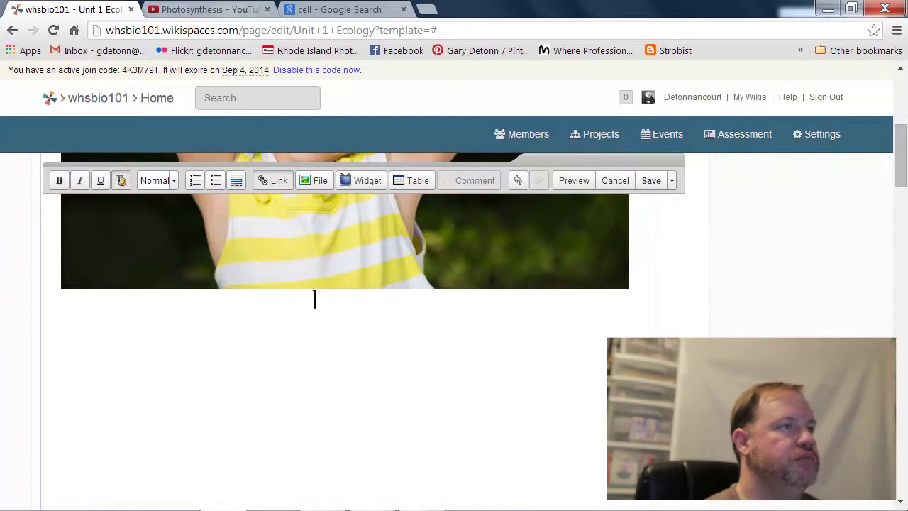
pyautogui.scroll(2, 360, 327)
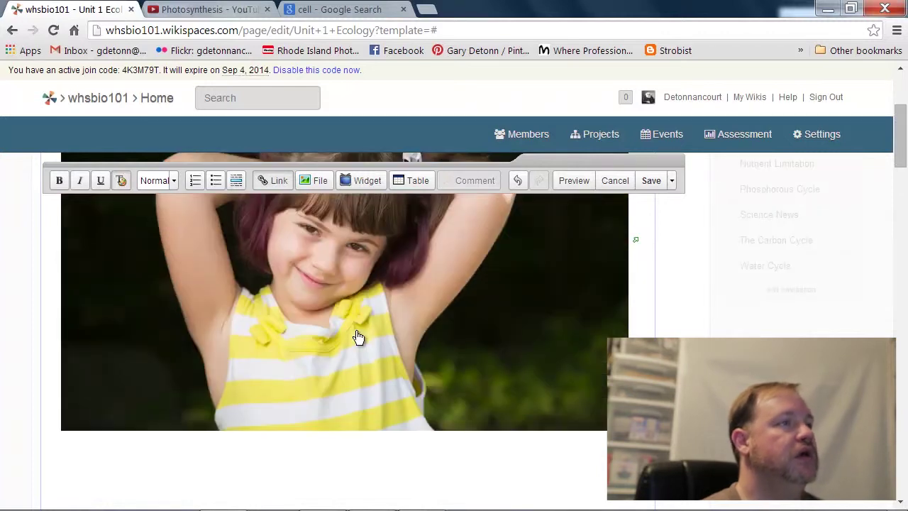
pyautogui.click(331, 254)
pyautogui.scroll(-3, 330, 254)
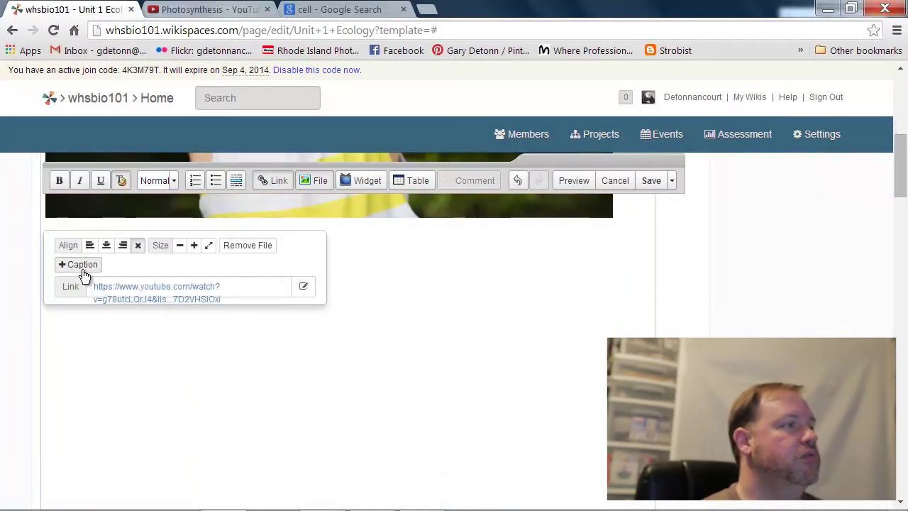
pyautogui.click(77, 266)
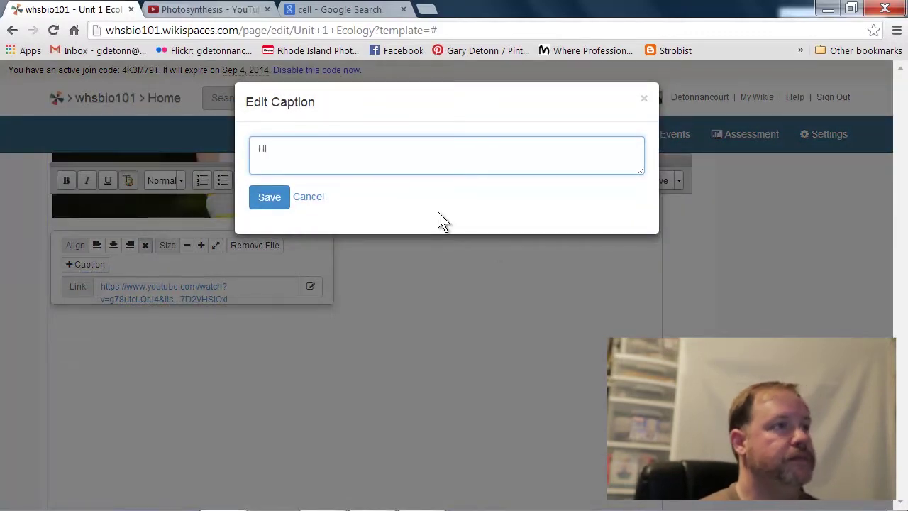
pyautogui.click(266, 200)
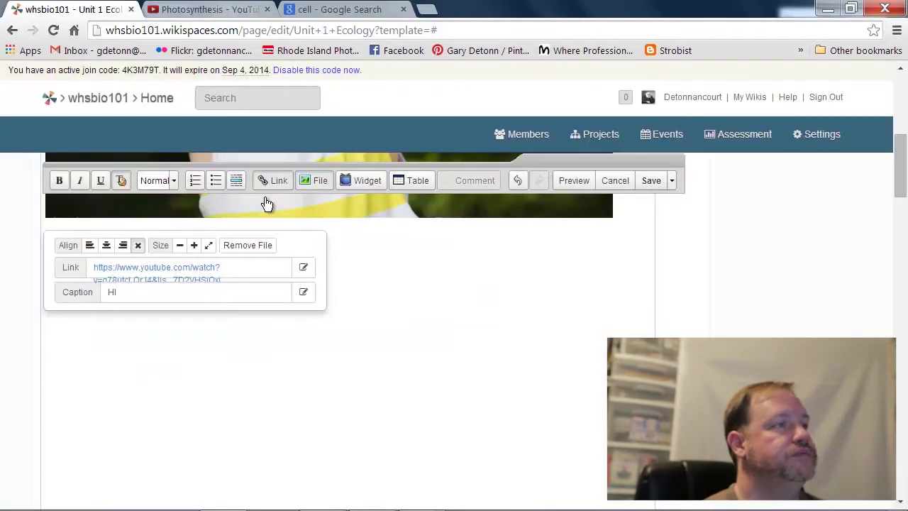
pyautogui.click(449, 271)
pyautogui.scroll(5, 450, 314)
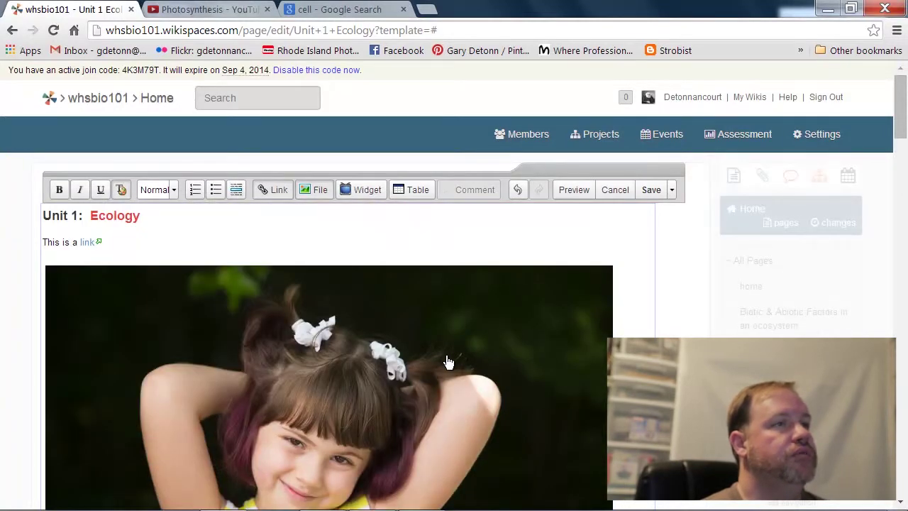
# - Preview the page, check the image with its caption, and test that its link opens the video
pyautogui.click(574, 190)
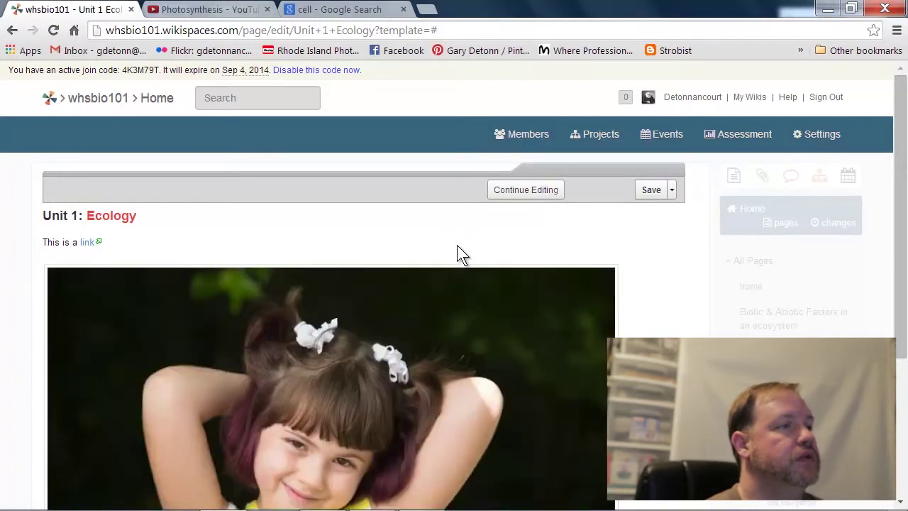
pyautogui.scroll(-2, 476, 271)
pyautogui.scroll(-1, 476, 271)
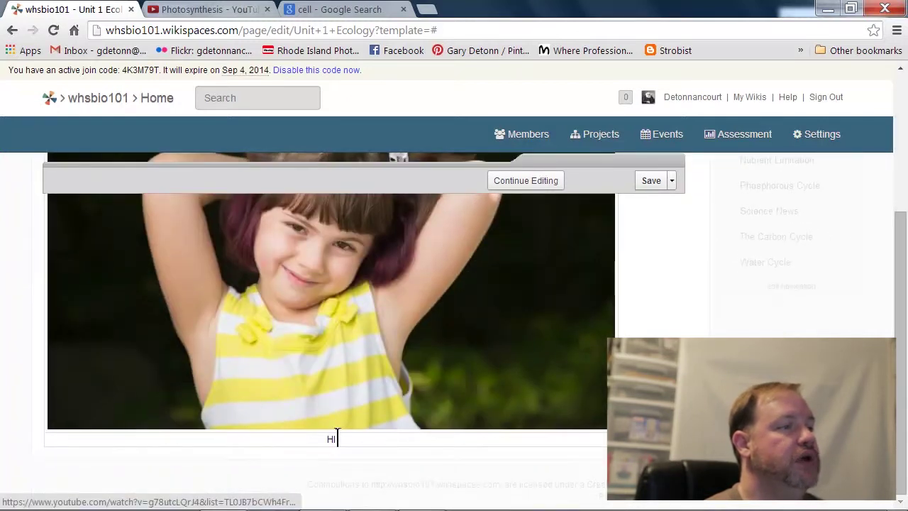
pyautogui.click(330, 310)
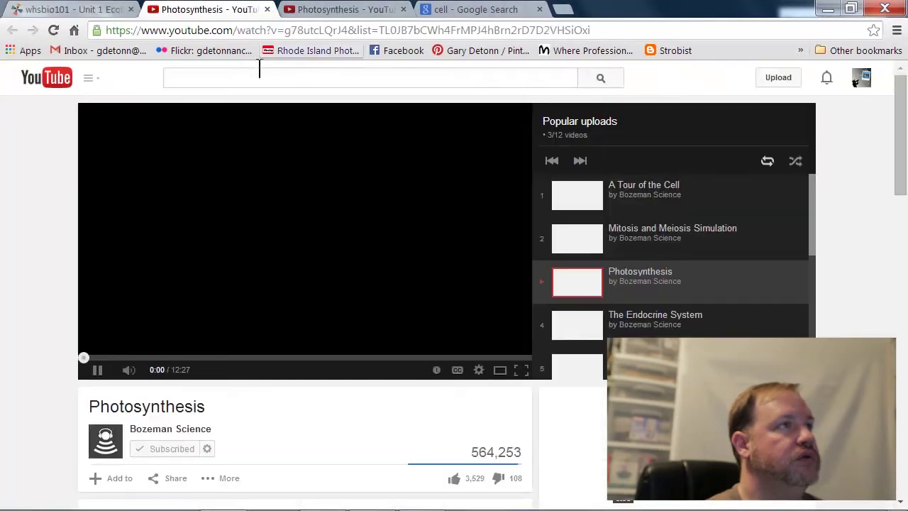
pyautogui.click(267, 10)
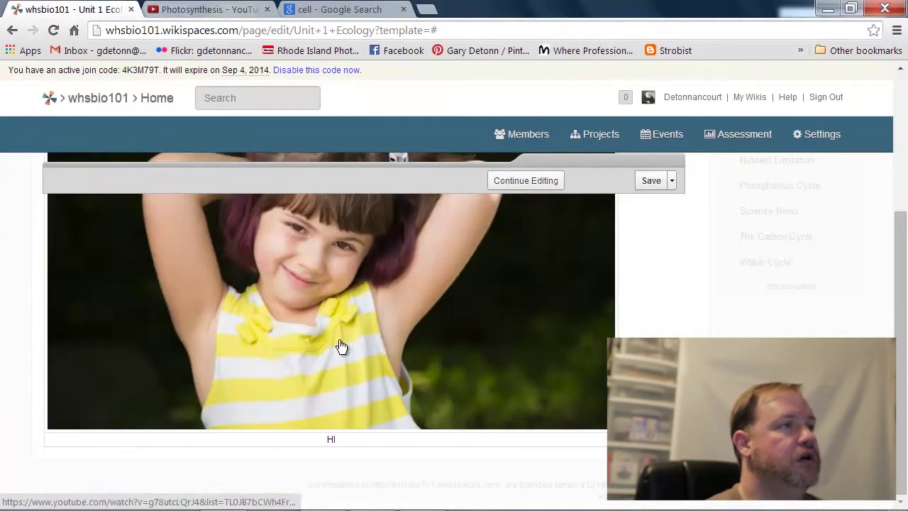
pyautogui.scroll(3, 340, 345)
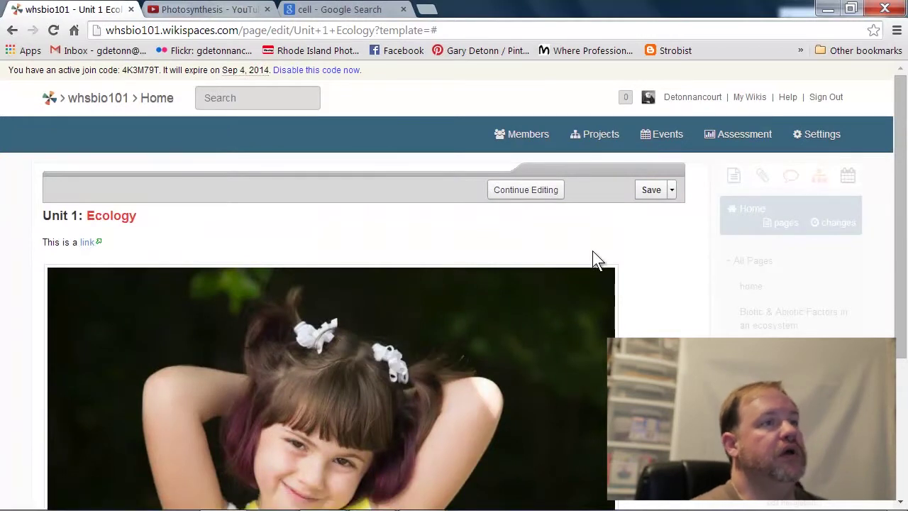
# - Return to editing the page and delete the image below the link text
pyautogui.click(505, 190)
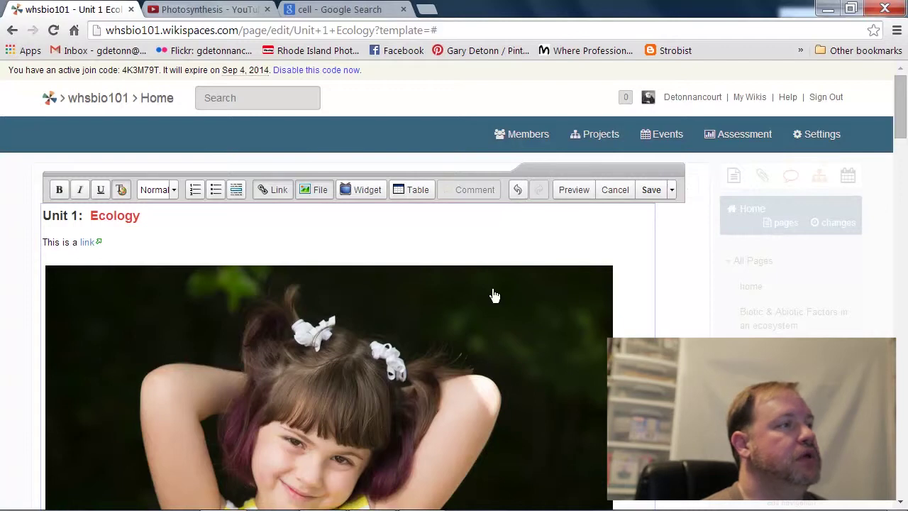
pyautogui.scroll(-3, 492, 295)
pyautogui.scroll(3, 463, 351)
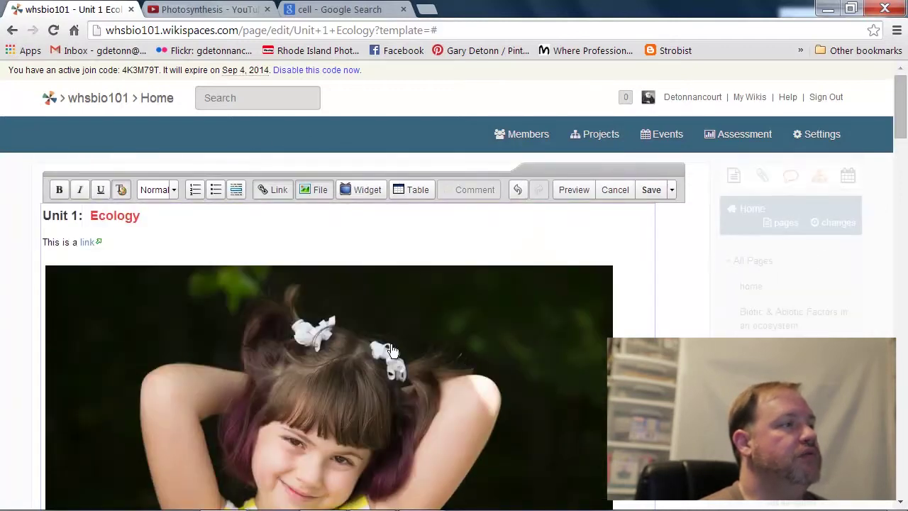
pyautogui.click(271, 346)
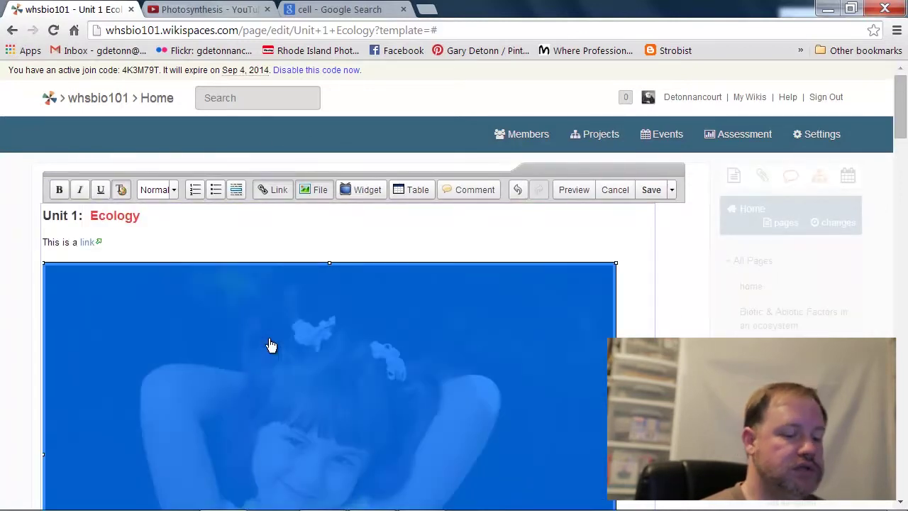
pyautogui.press('Delete')
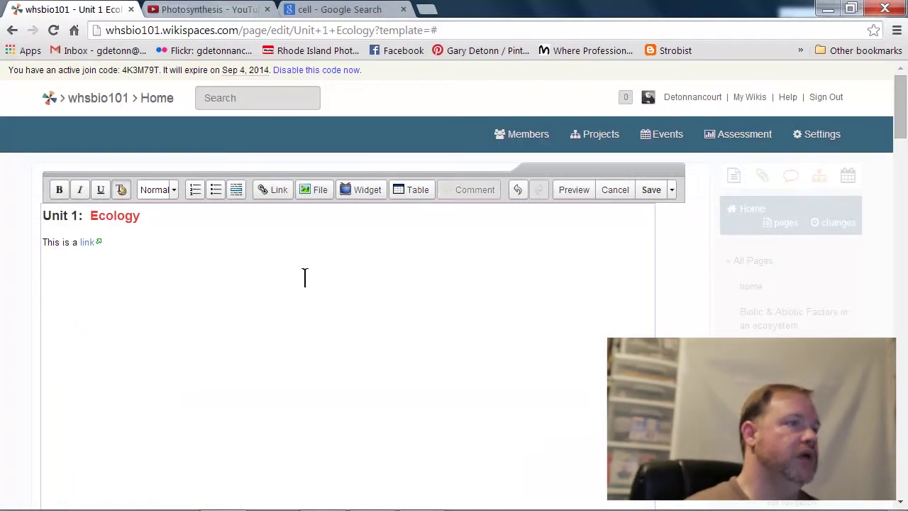
pyautogui.click(313, 192)
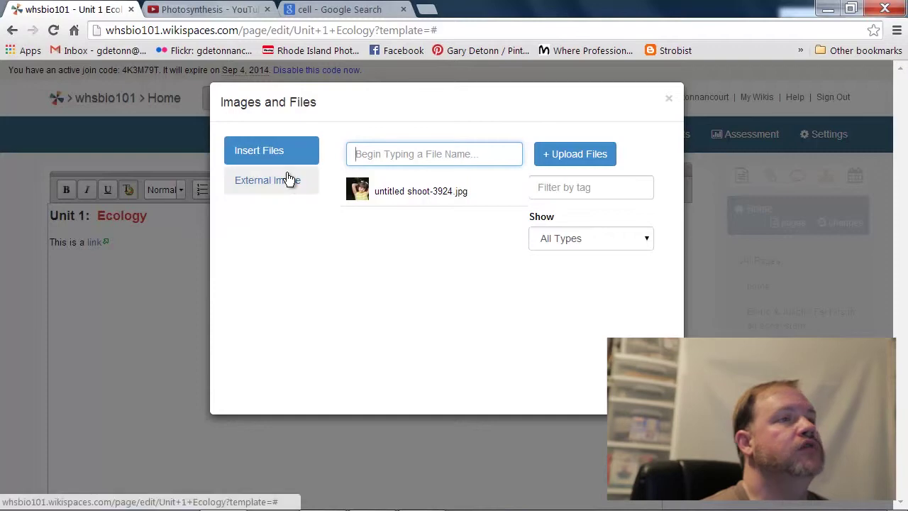
pyautogui.click(667, 100)
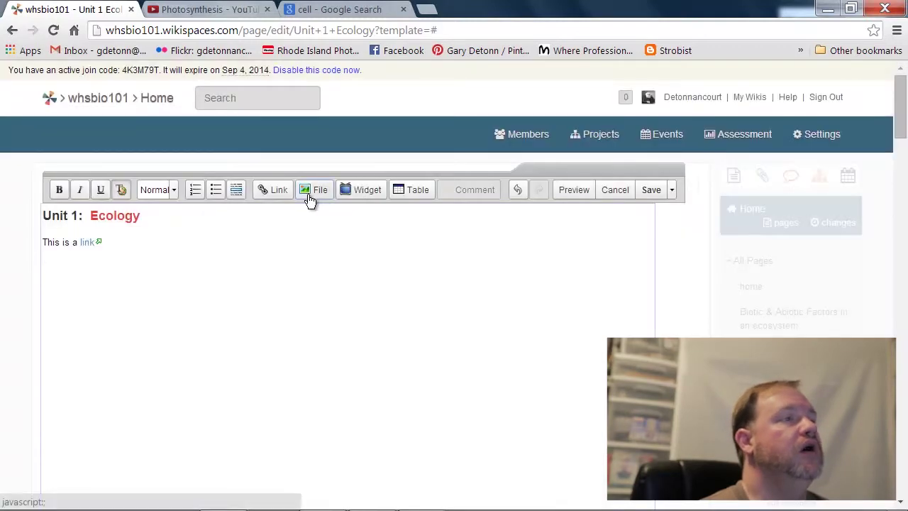
# - Look through the available widget categories and open the YouTube video widget for embedding
pyautogui.click(361, 190)
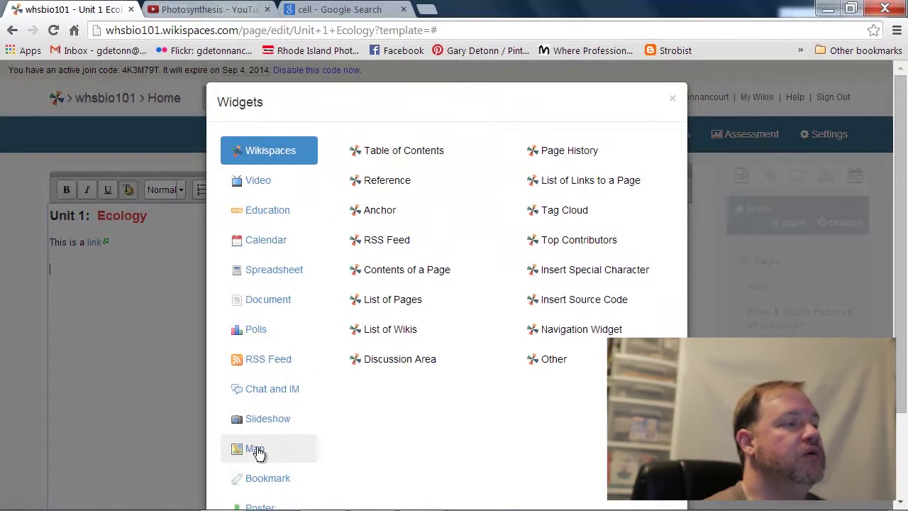
pyautogui.scroll(-1, 294, 452)
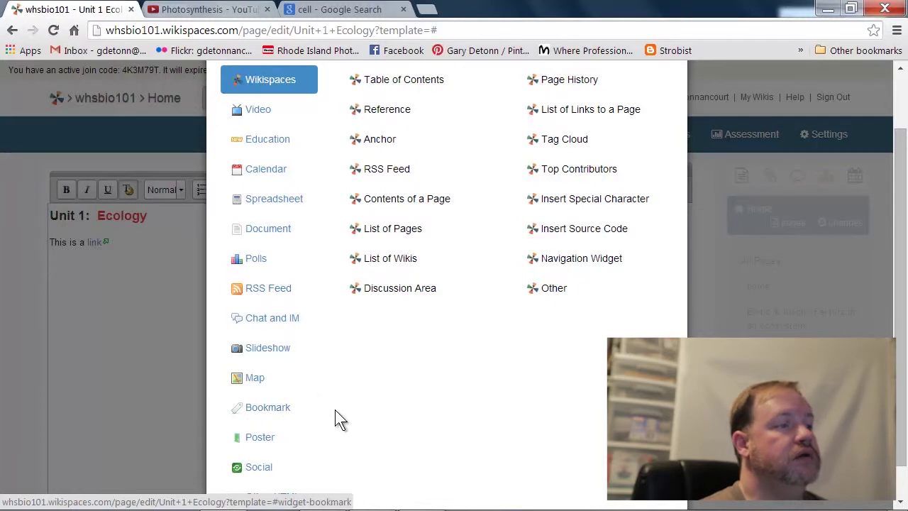
pyautogui.scroll(-1, 269, 458)
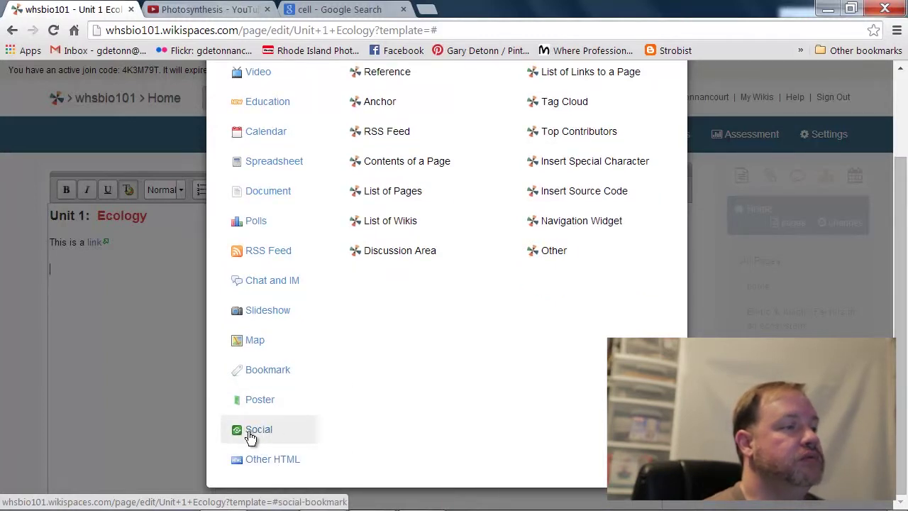
pyautogui.scroll(1, 317, 408)
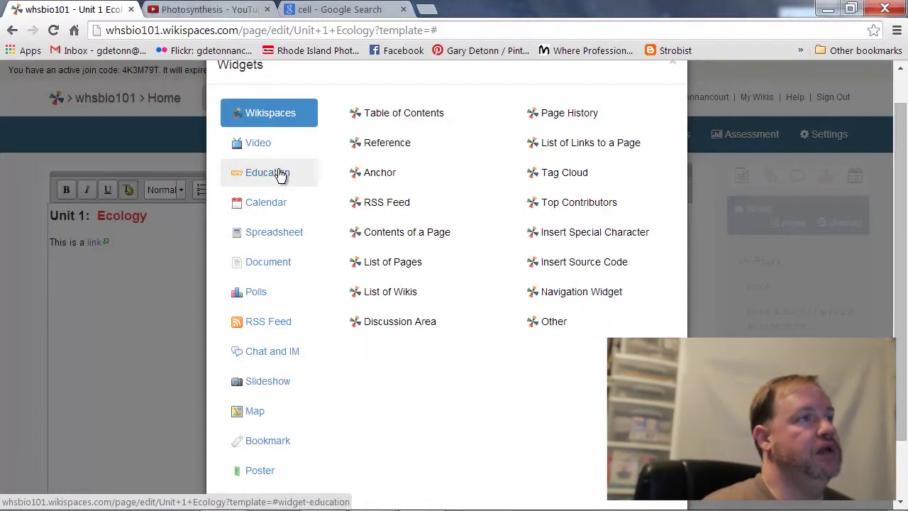
pyautogui.click(260, 145)
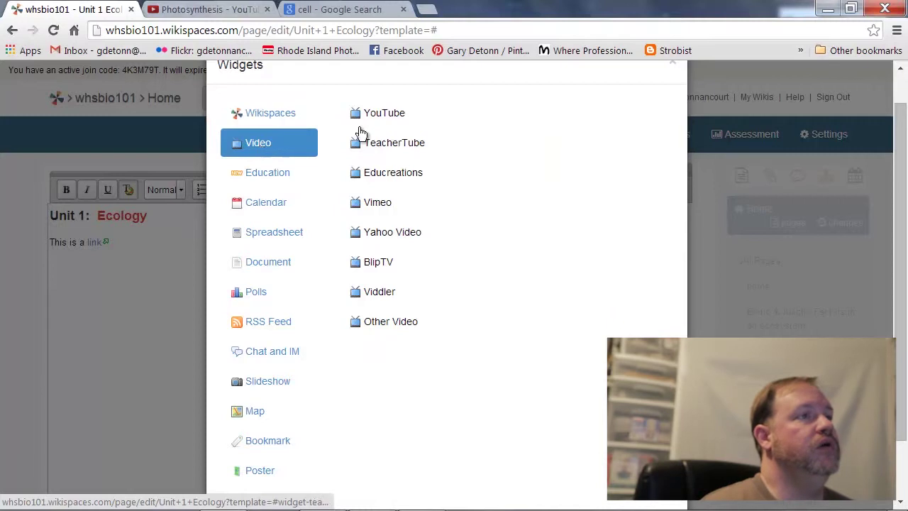
pyautogui.click(387, 112)
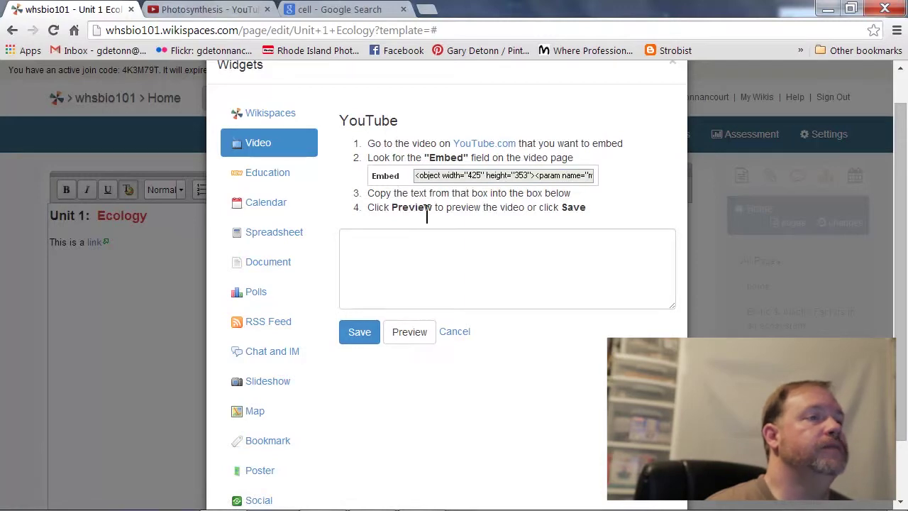
# - Switch to the YouTube page of the Photosynthesis video and open its sharing options
pyautogui.click(193, 10)
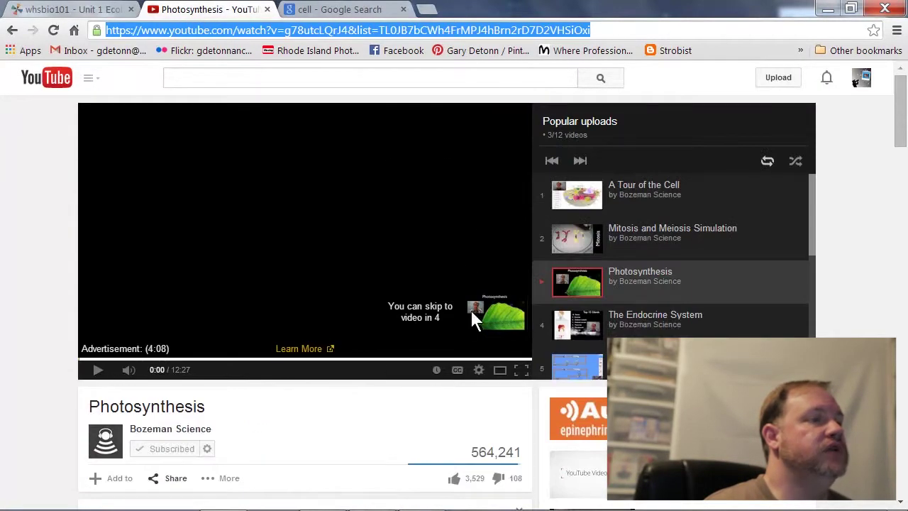
pyautogui.scroll(-3, 188, 397)
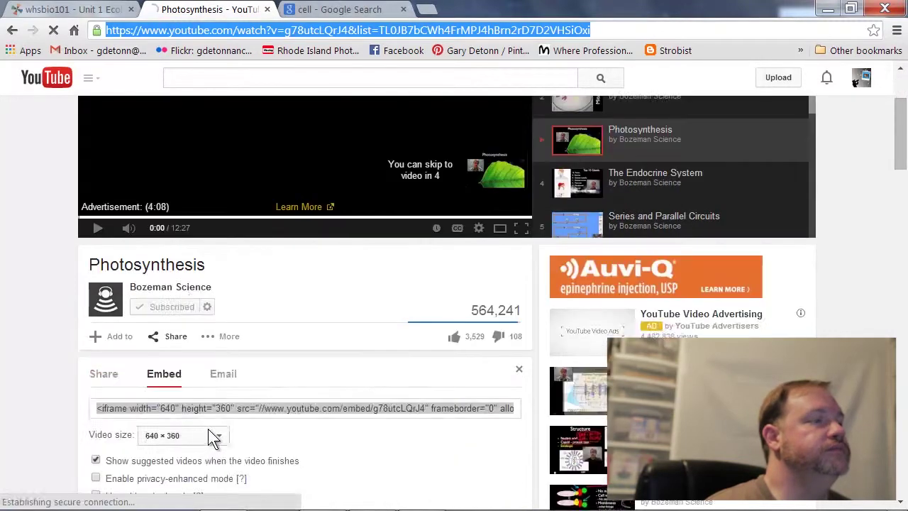
pyautogui.click(103, 303)
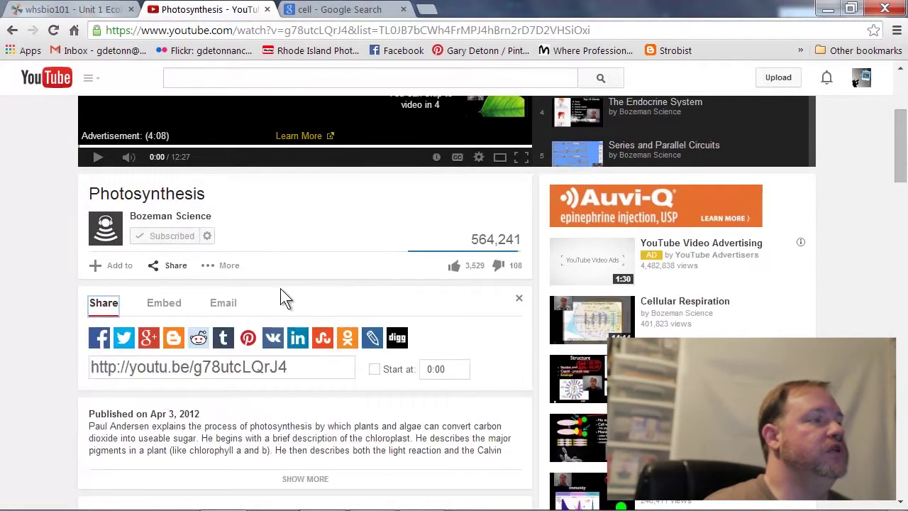
pyautogui.click(177, 275)
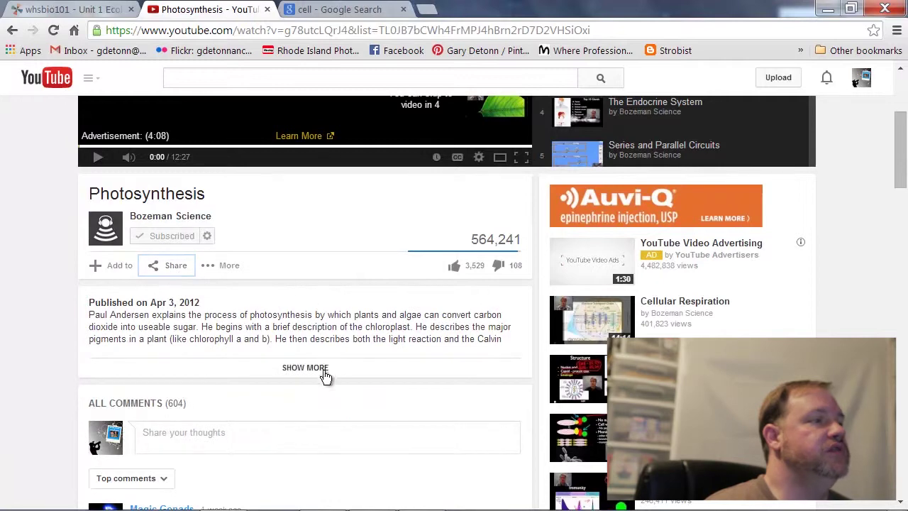
pyautogui.scroll(2, 314, 421)
pyautogui.scroll(-1, 315, 411)
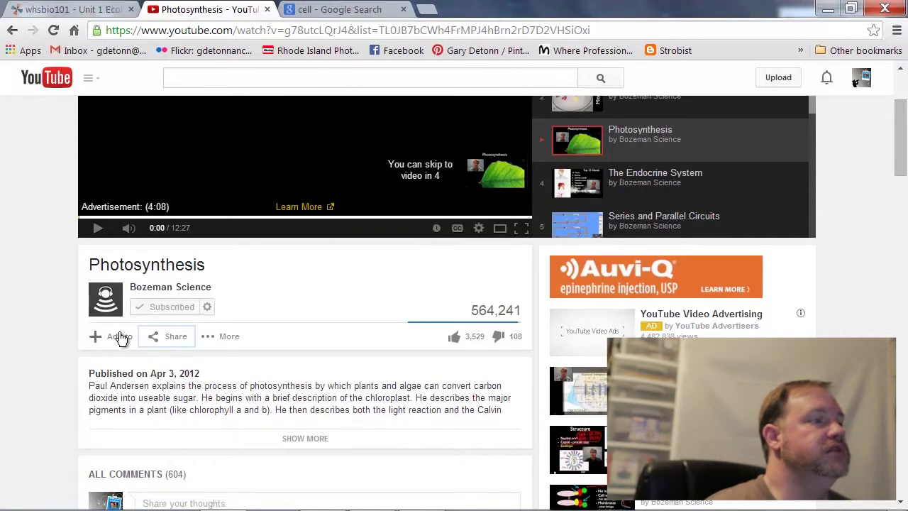
pyautogui.click(170, 338)
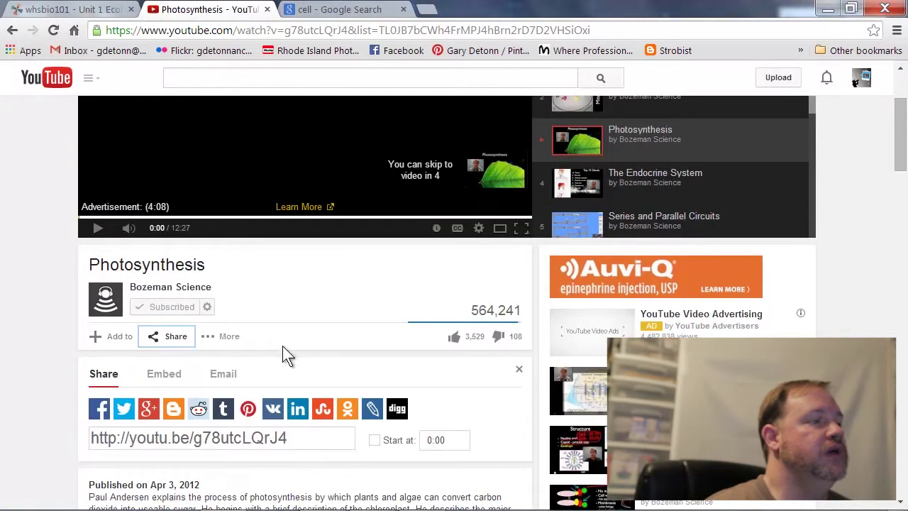
pyautogui.scroll(-2, 284, 355)
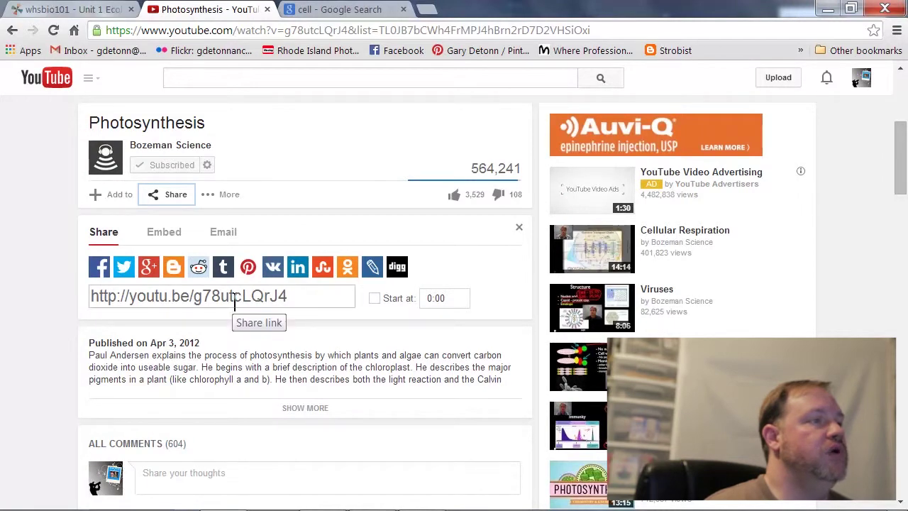
# - Show the video's embed code, keep the video size at 640 × 360, and copy the entire iframe code
pyautogui.click(165, 240)
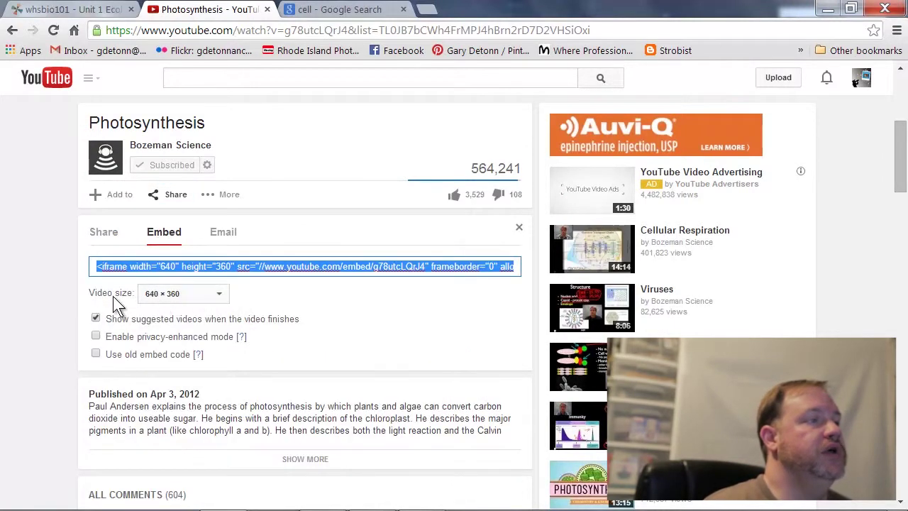
pyautogui.click(221, 292)
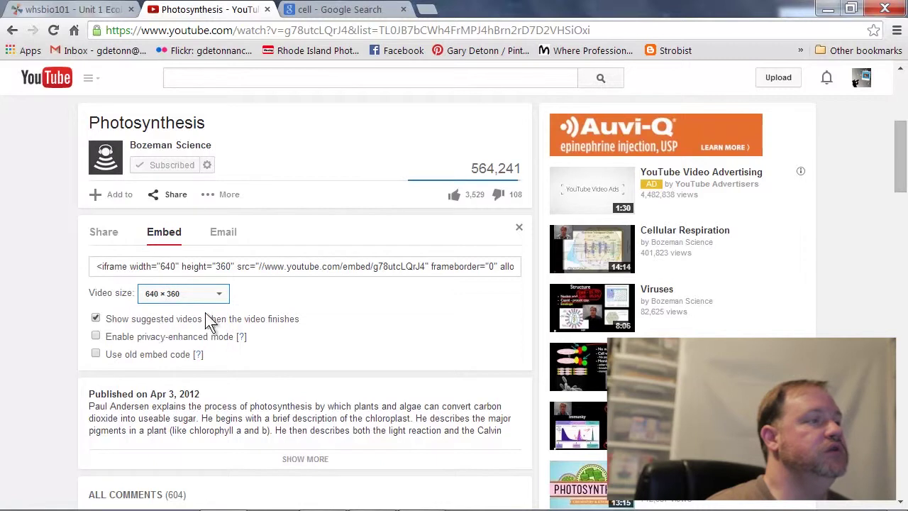
pyautogui.click(107, 269)
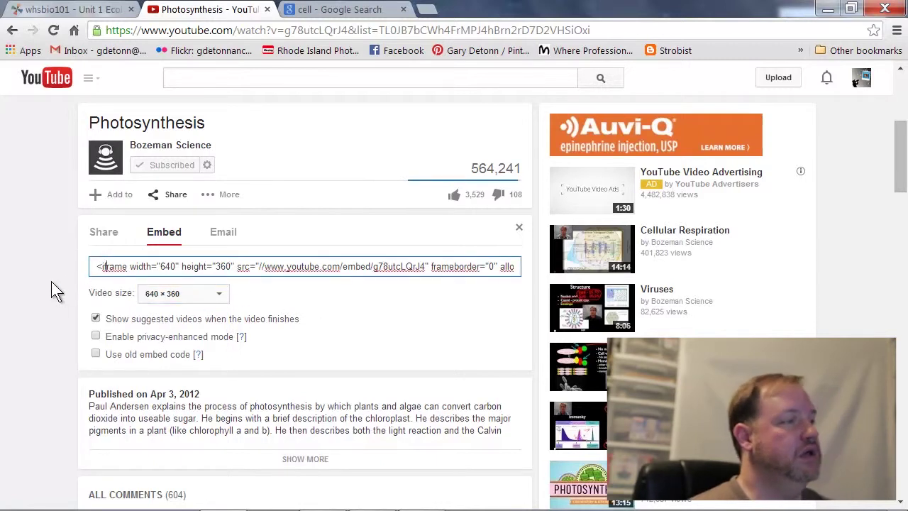
pyautogui.hotkey('ctrl', 'a')
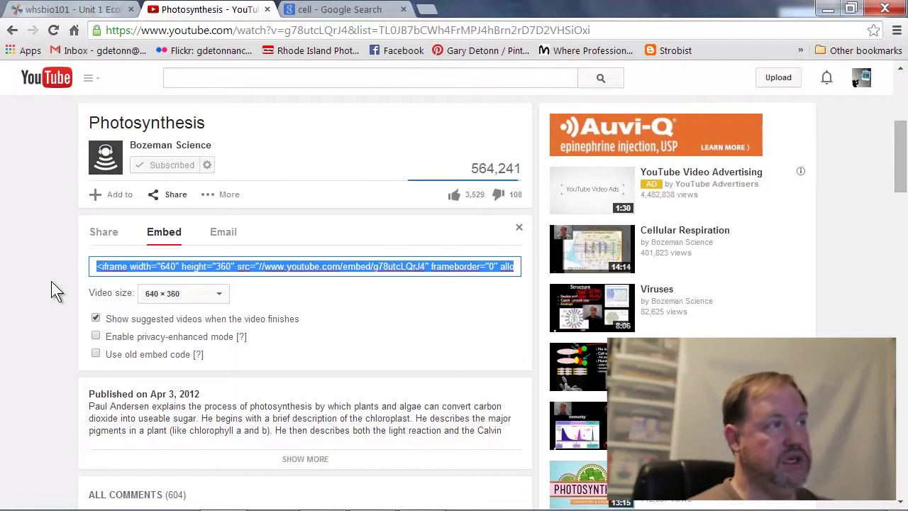
# - Return to the wiki page's YouTube widget, paste the copied iframe embed code, and save it to the page
pyautogui.click(69, 11)
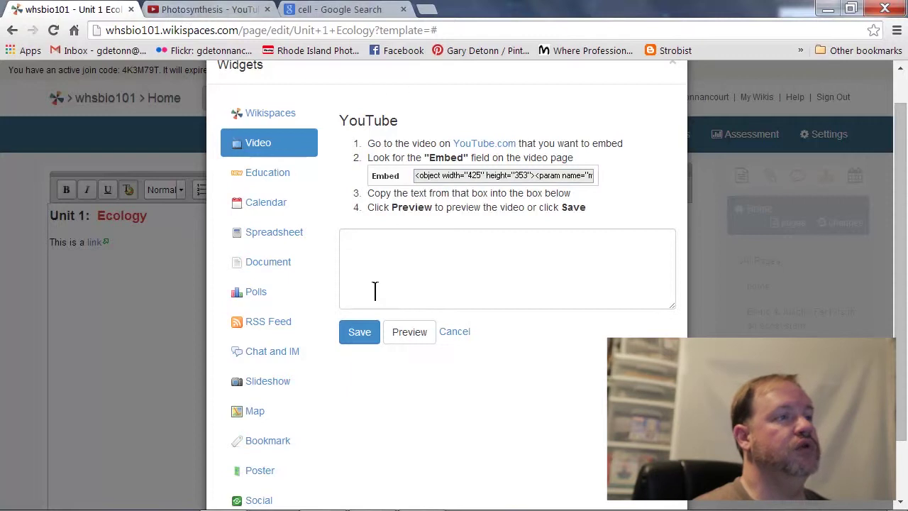
pyautogui.click(372, 260)
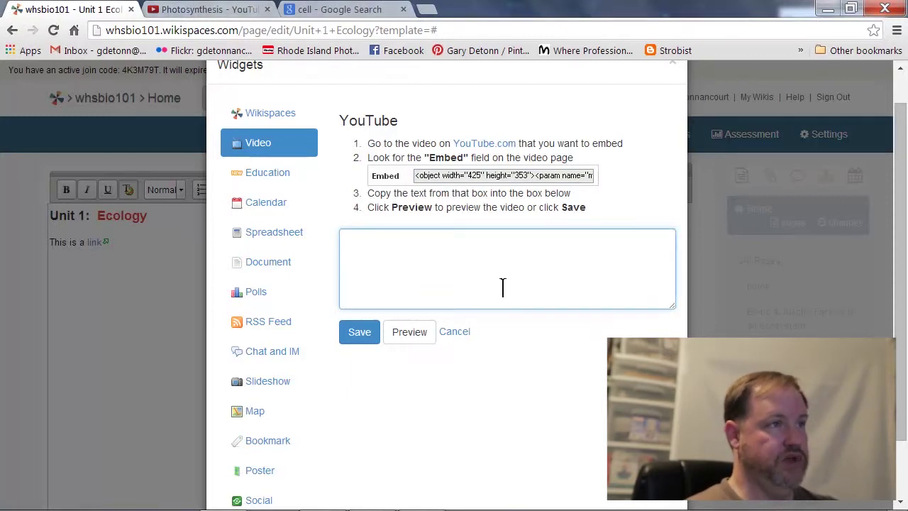
pyautogui.write('<iframe width="640" height="360" src="//www.youtube.com/embed/g78utcLQrJ4" frameborder="0" allowfullscreen></iframe>')
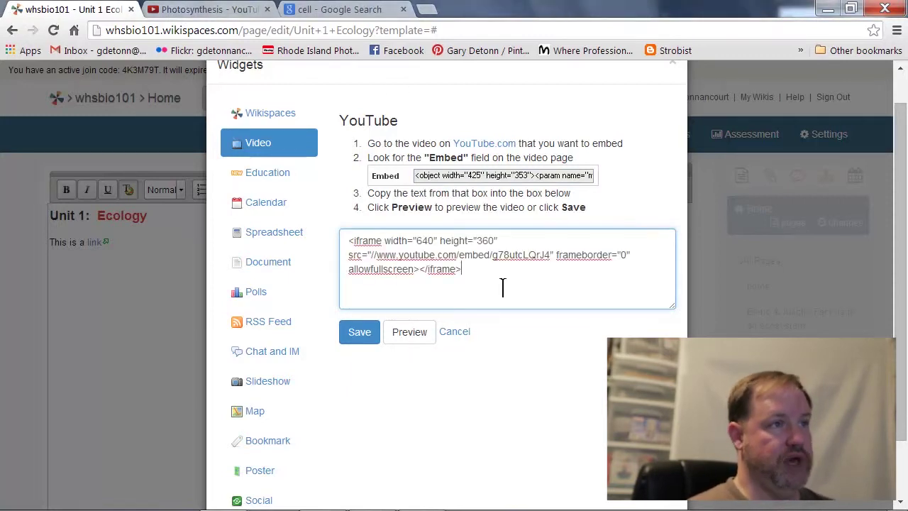
pyautogui.click(359, 333)
pyautogui.scroll(-3, 539, 317)
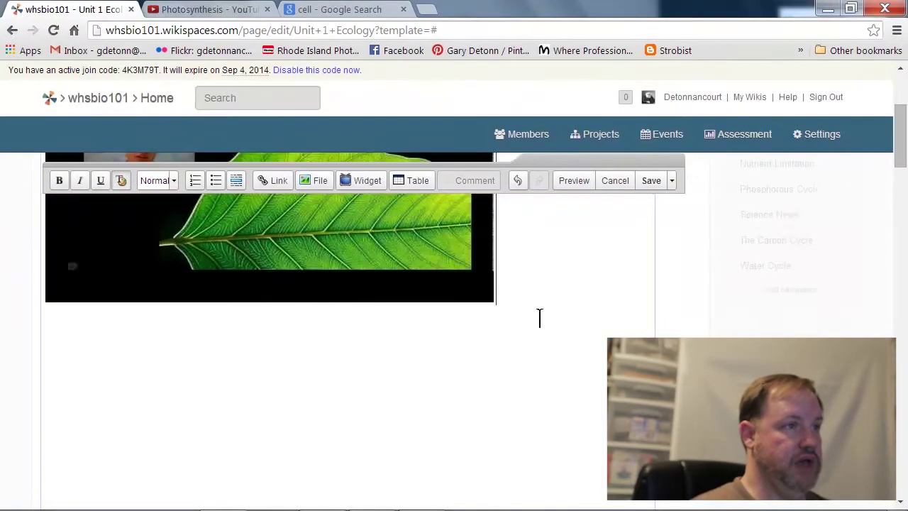
pyautogui.scroll(3, 539, 317)
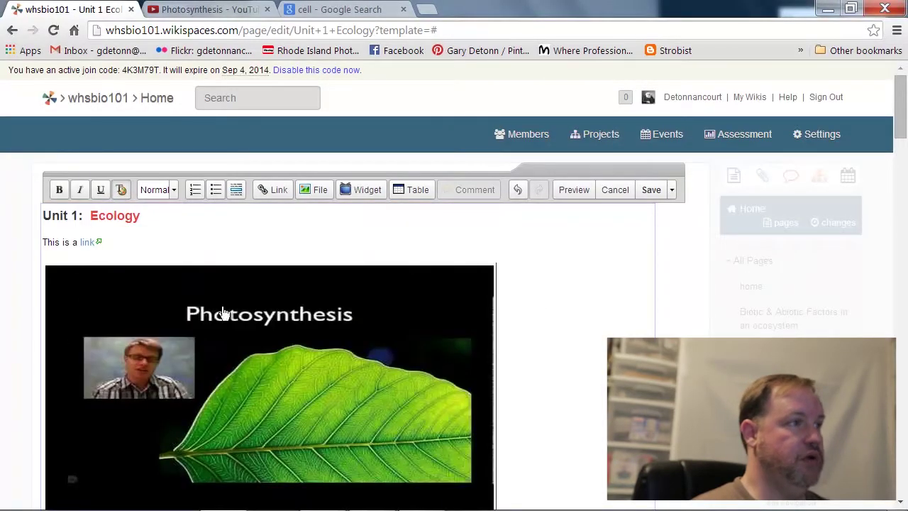
# - Center-align the embedded Photosynthesis video on the page
pyautogui.click(222, 312)
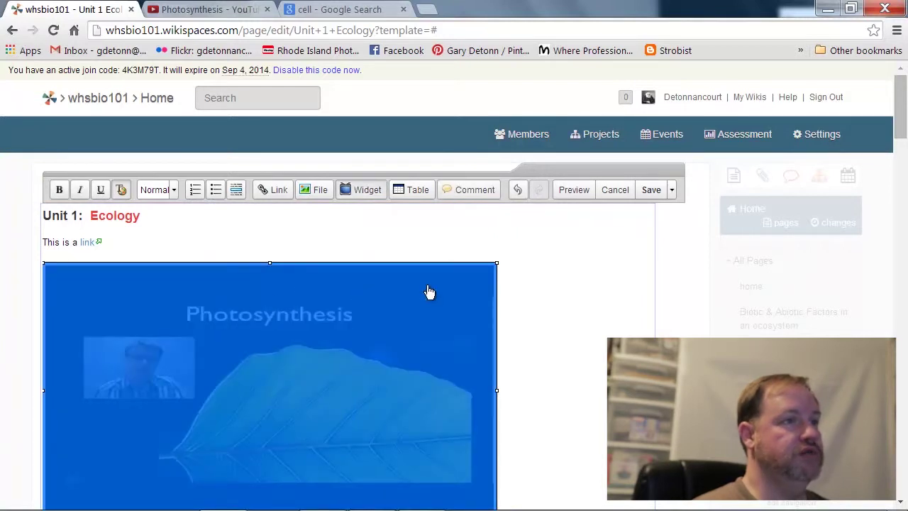
pyautogui.scroll(-2, 508, 320)
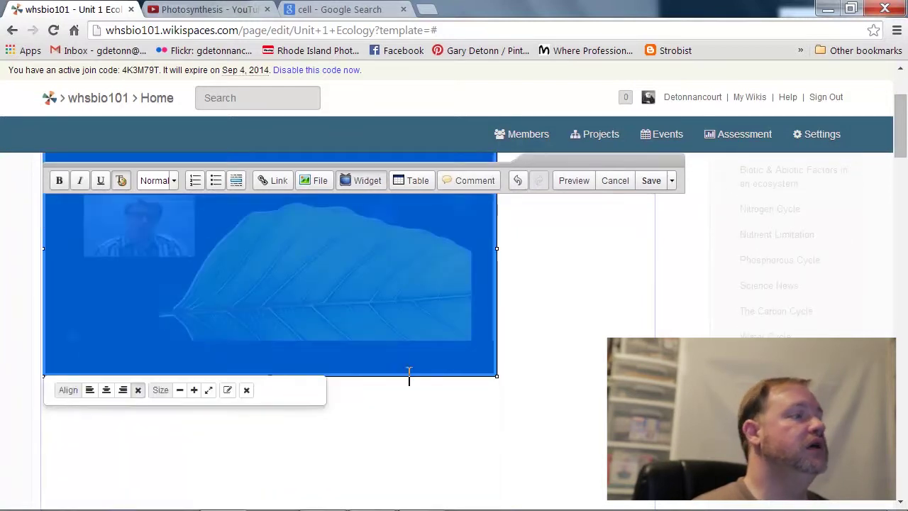
pyautogui.click(107, 390)
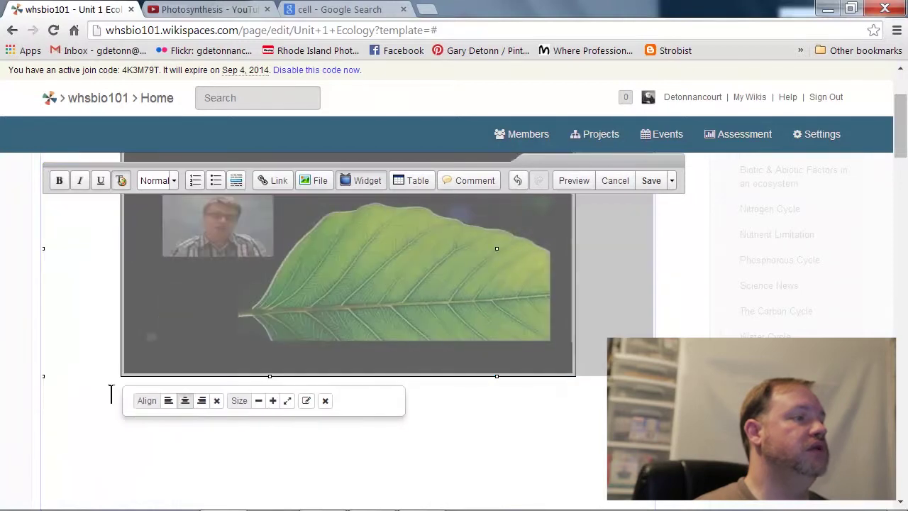
pyautogui.click(472, 411)
pyautogui.scroll(2, 470, 418)
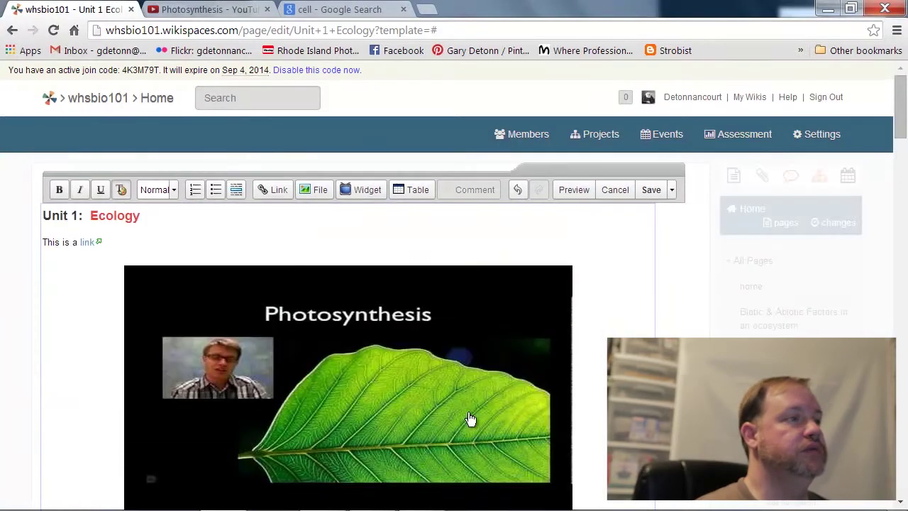
# - Preview the page, play the embedded video, try it in full screen, exit full screen, and pause playback
pyautogui.click(571, 192)
pyautogui.scroll(-2, 574, 305)
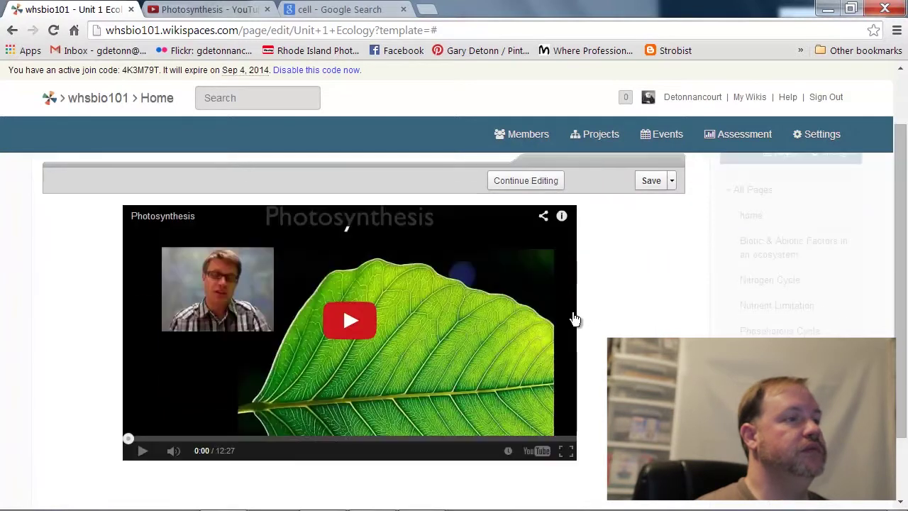
pyautogui.click(348, 330)
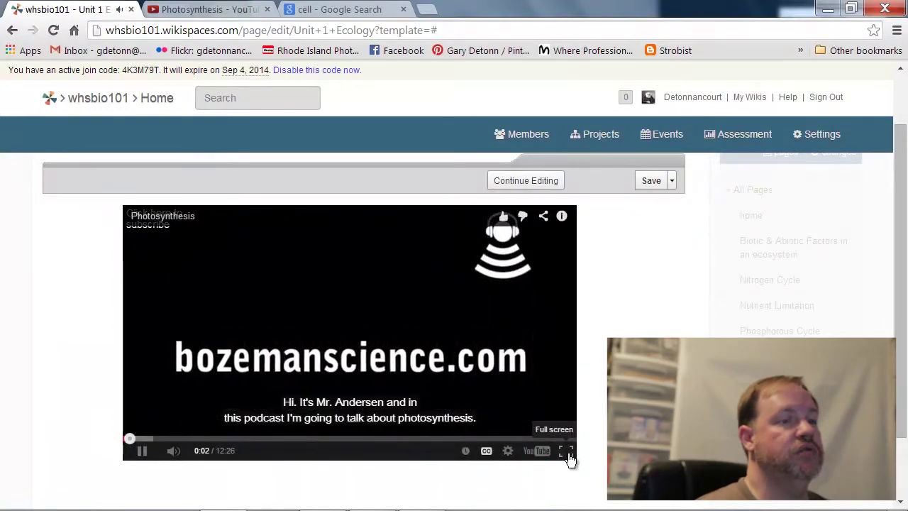
pyautogui.click(565, 451)
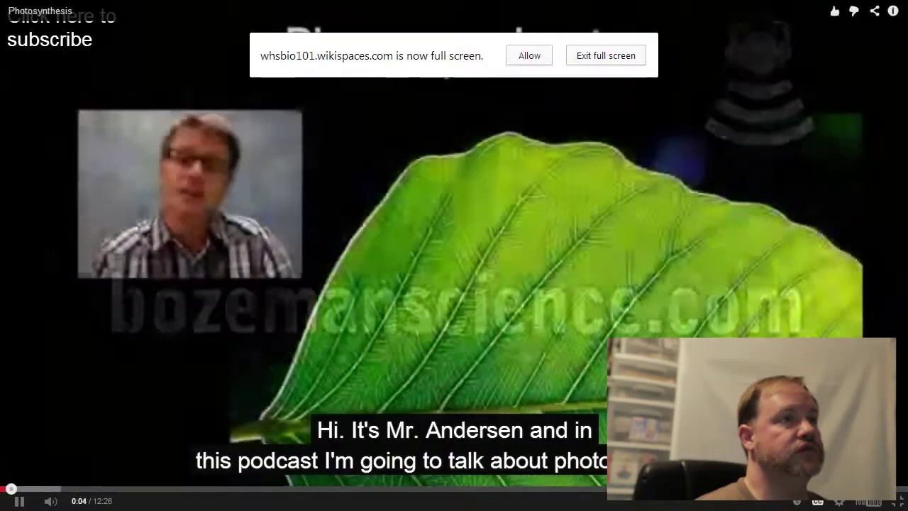
pyautogui.click(529, 57)
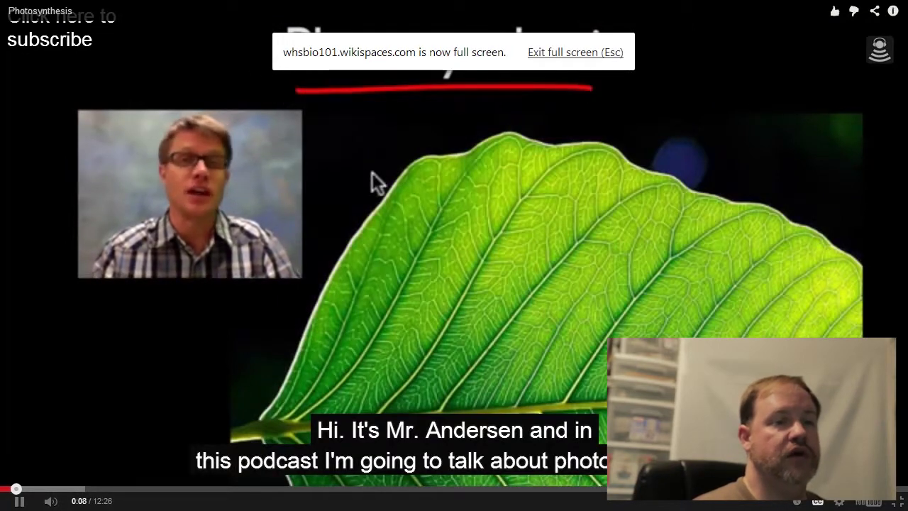
pyautogui.press('Escape')
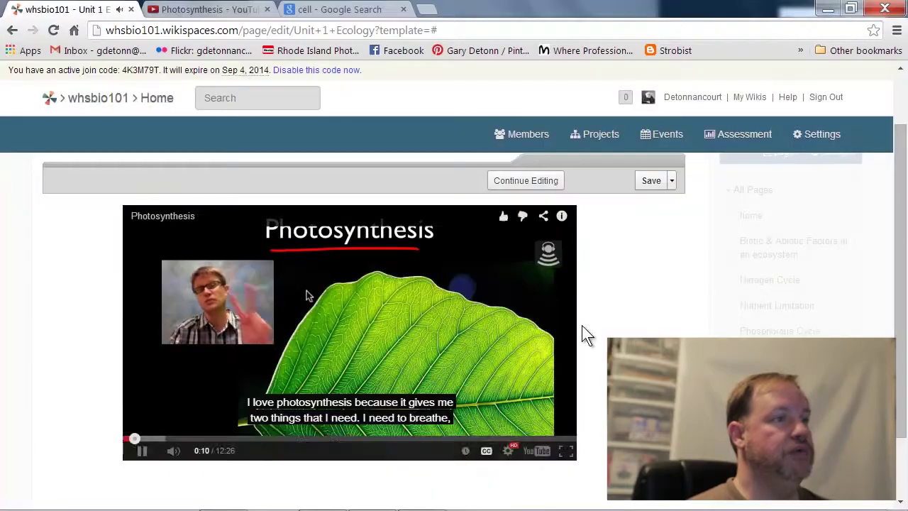
pyautogui.click(141, 451)
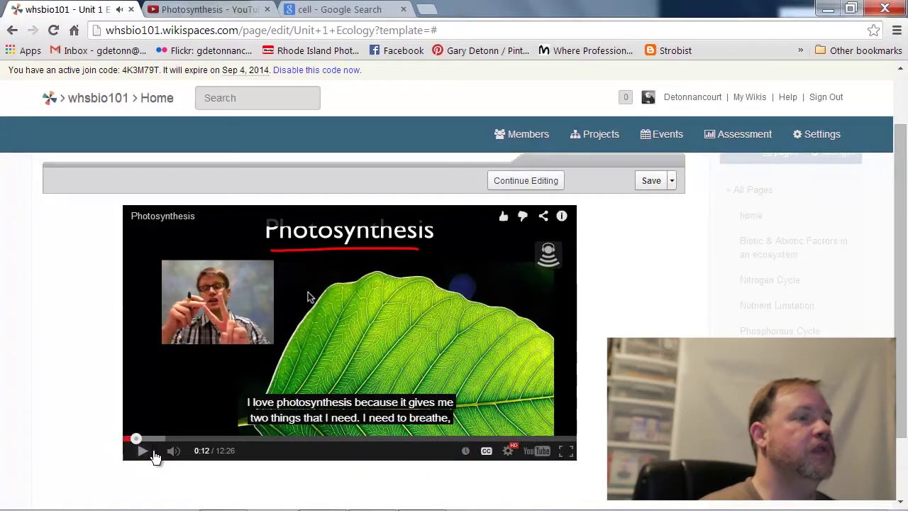
# - Return to editing the page and delete both the embedded video and the "This is a link" text
pyautogui.click(516, 183)
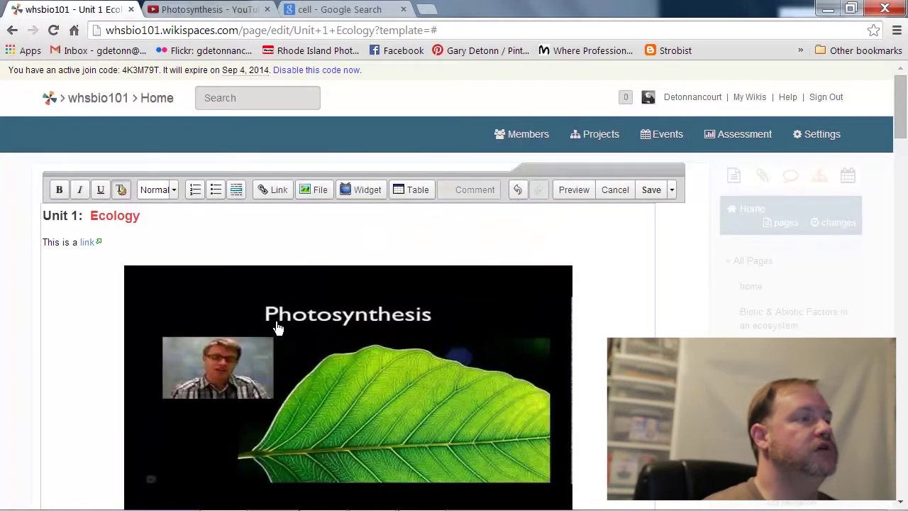
pyautogui.click(249, 324)
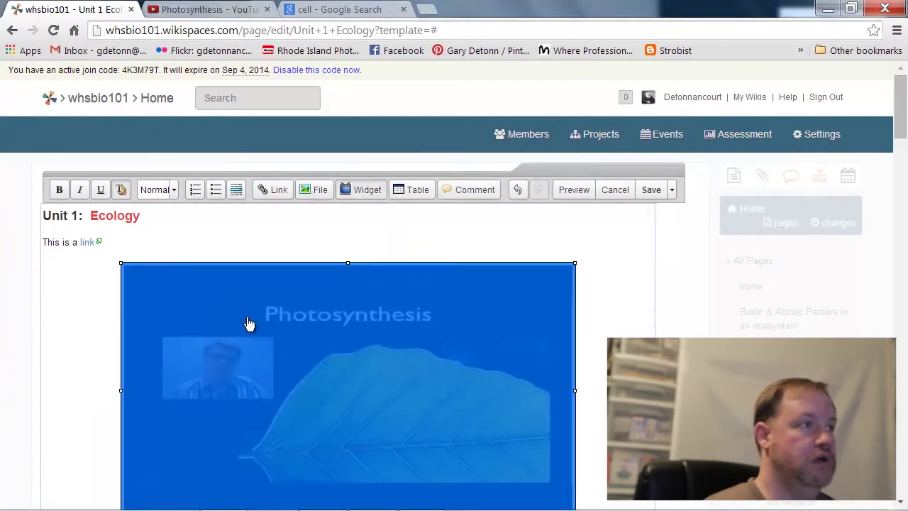
pyautogui.press('Delete')
pyautogui.moveTo(117, 241); pyautogui.dragTo(37, 244)
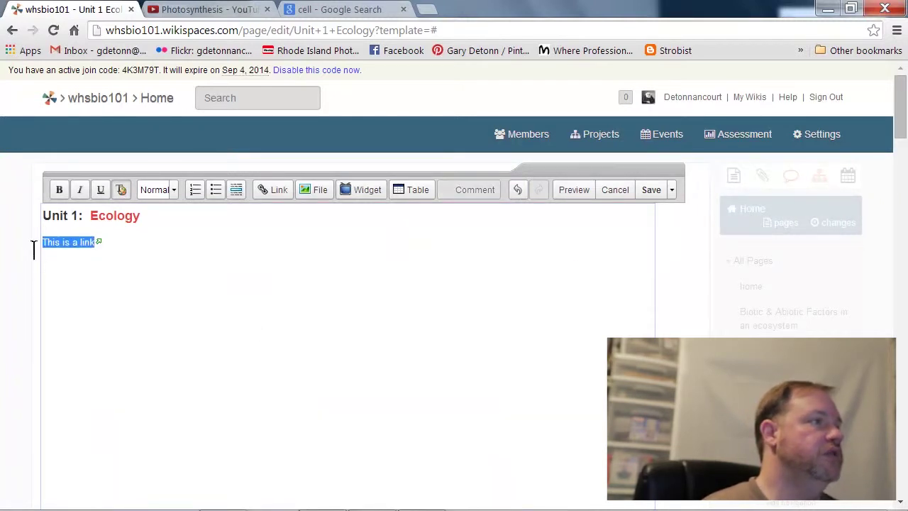
pyautogui.press('Delete')
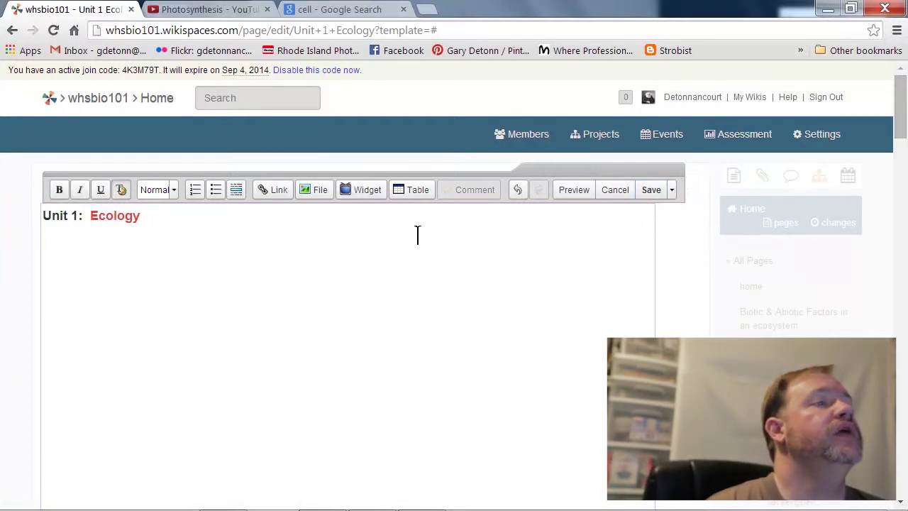
# - Insert a table with 2 columns and 2 rows below the heading, and enlarge it to most of the page width
pyautogui.click(405, 189)
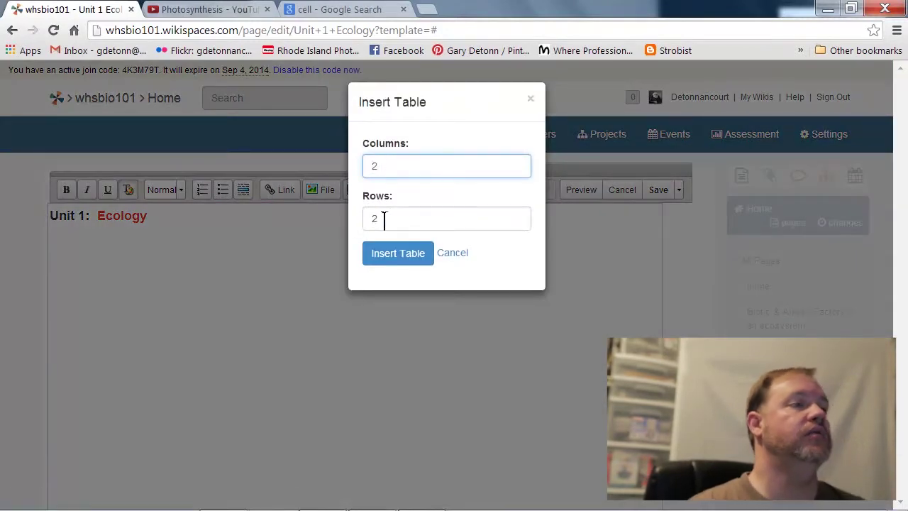
pyautogui.click(380, 259)
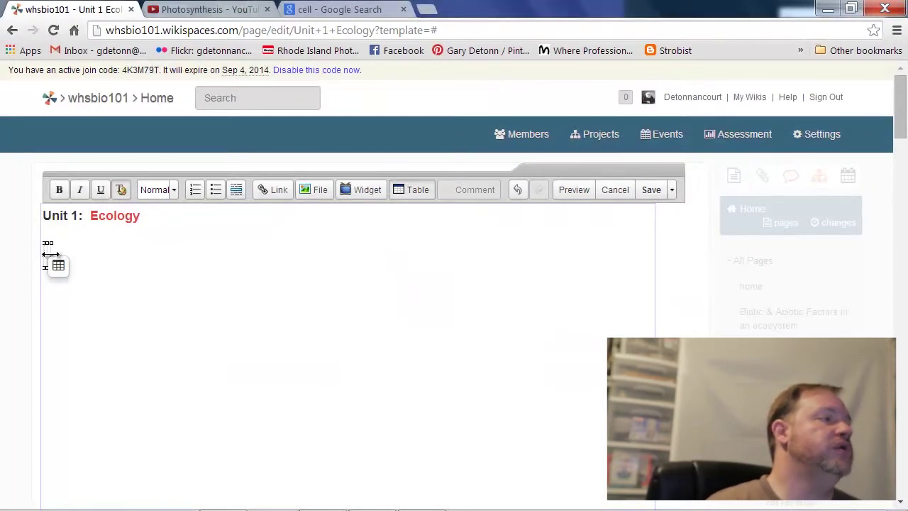
pyautogui.moveTo(50, 253); pyautogui.dragTo(543, 338)
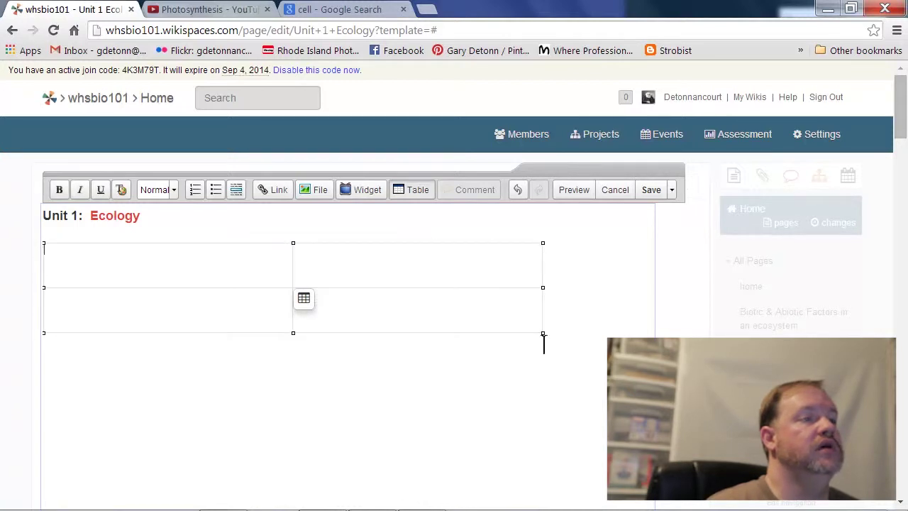
pyautogui.click(304, 298)
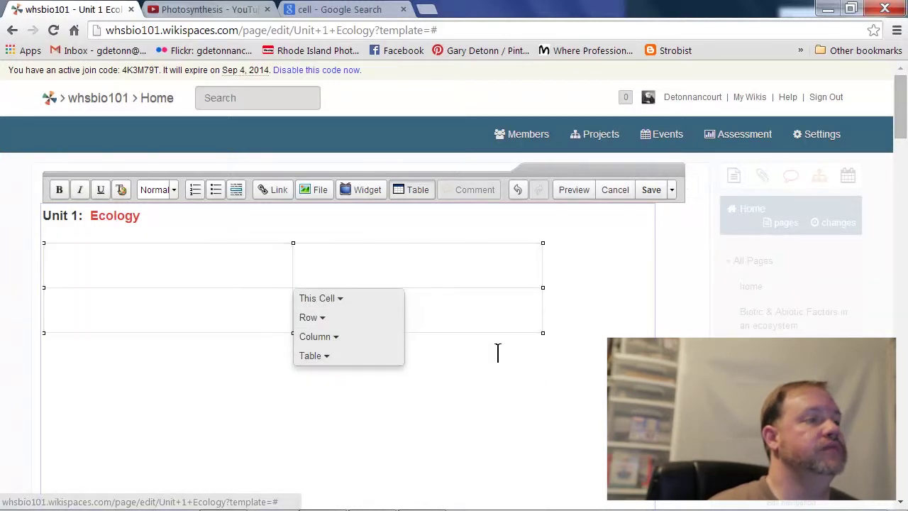
pyautogui.click(519, 343)
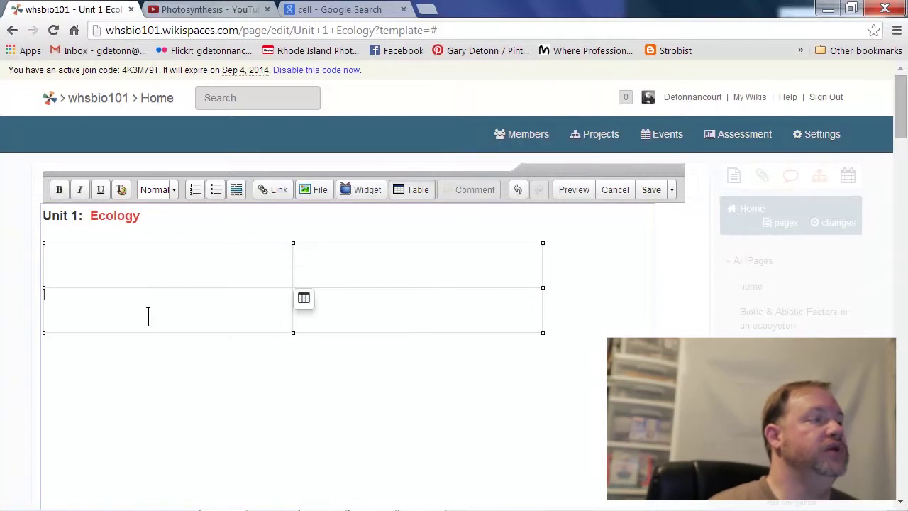
# - Undo the table insertion so only the "Unit 1: Ecology" heading remains, and save the page
pyautogui.click(307, 267)
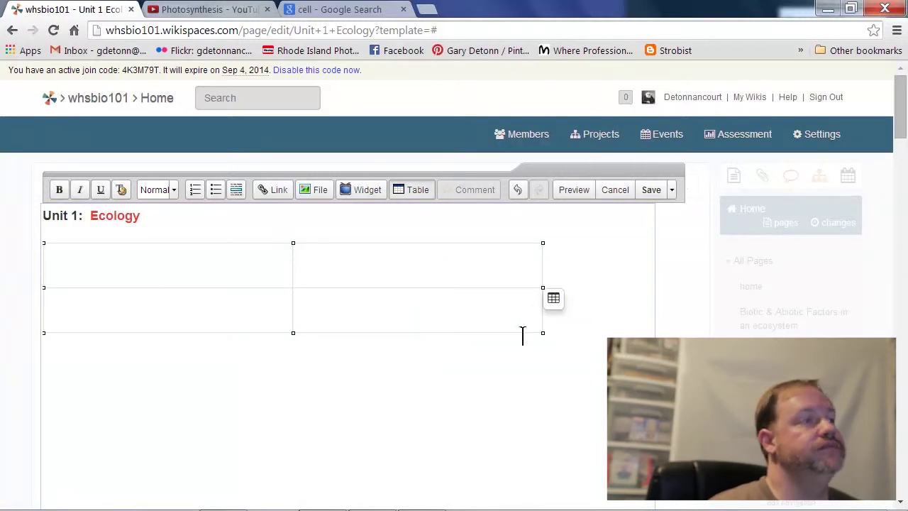
pyautogui.click(518, 192)
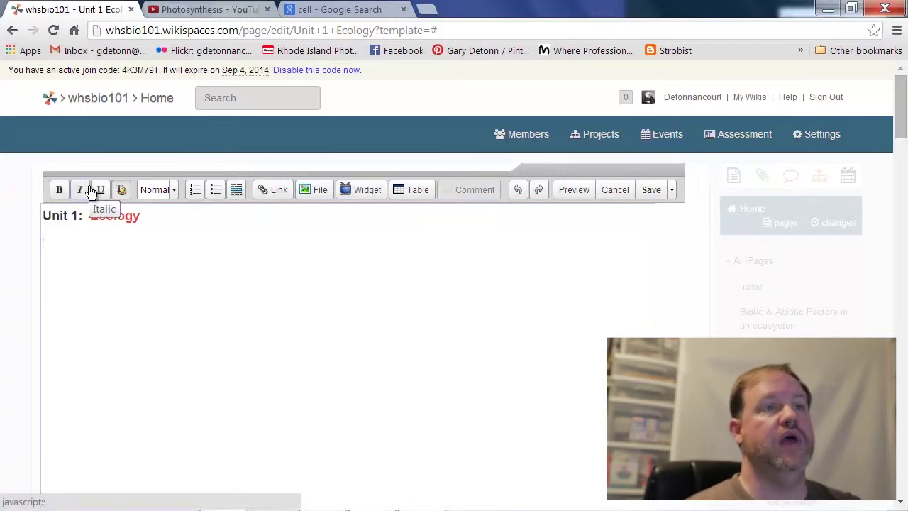
pyautogui.click(651, 192)
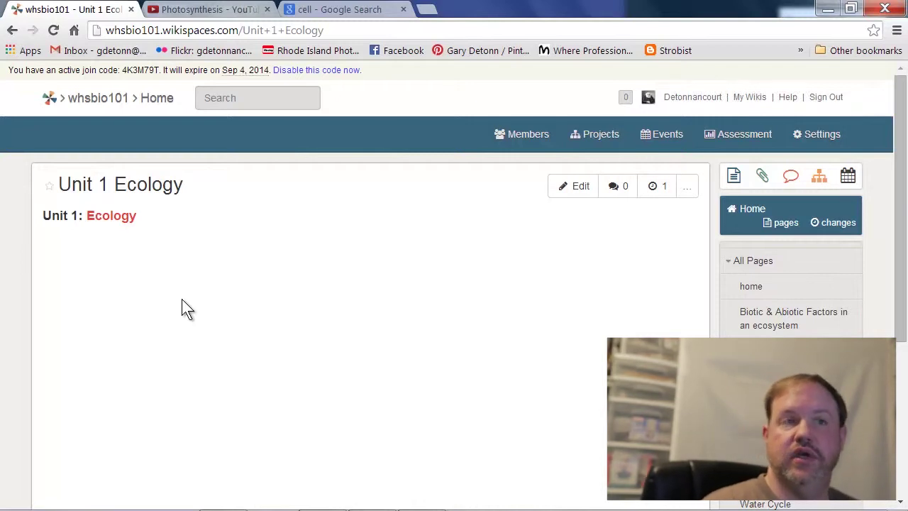
pyautogui.scroll(-1, 309, 312)
pyautogui.scroll(1, 308, 311)
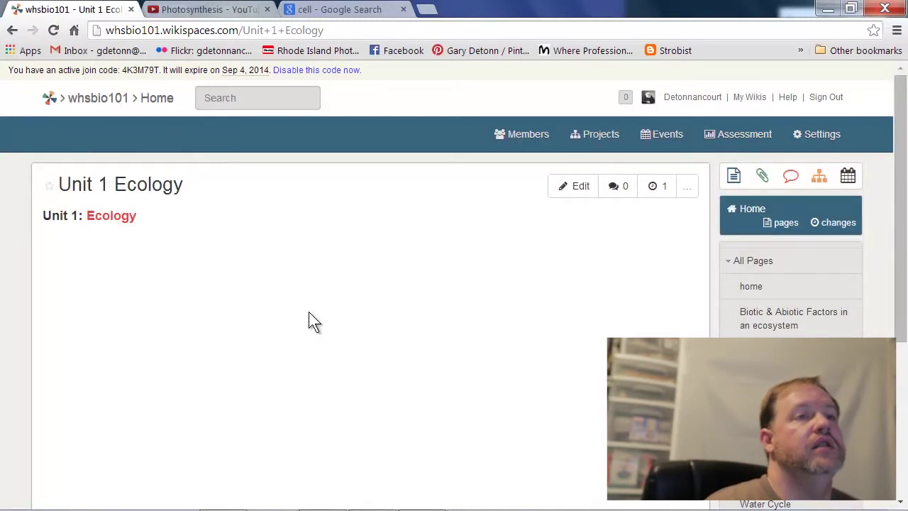
# - View the Unit 1 Ecology page's revision history, and examine the discussion area below its content
pyautogui.click(653, 186)
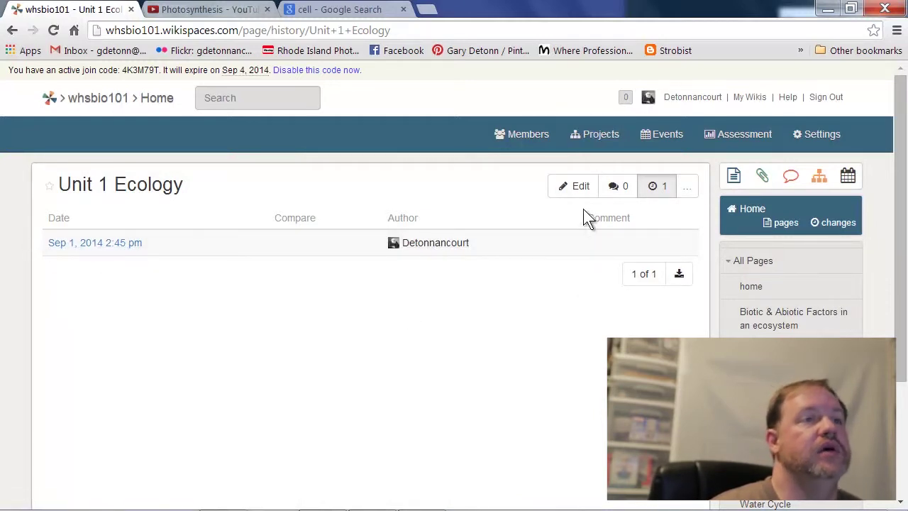
pyautogui.click(612, 193)
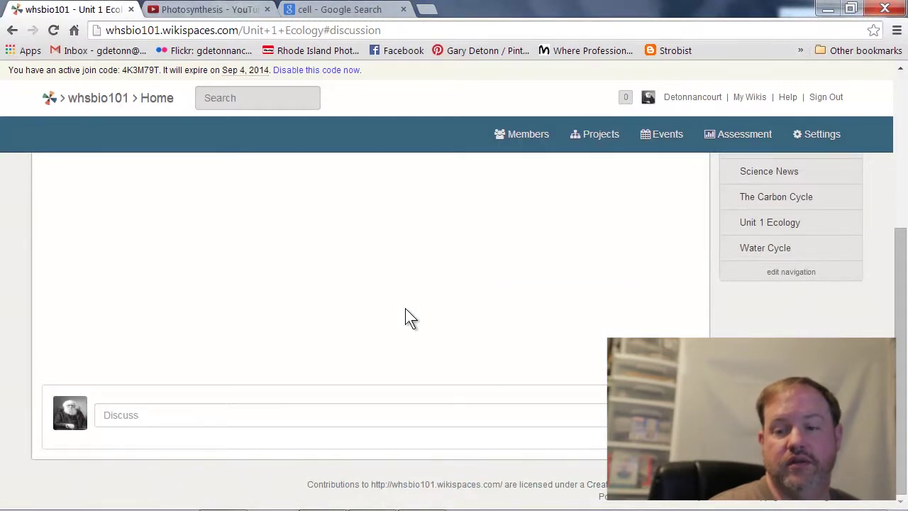
pyautogui.scroll(4, 405, 319)
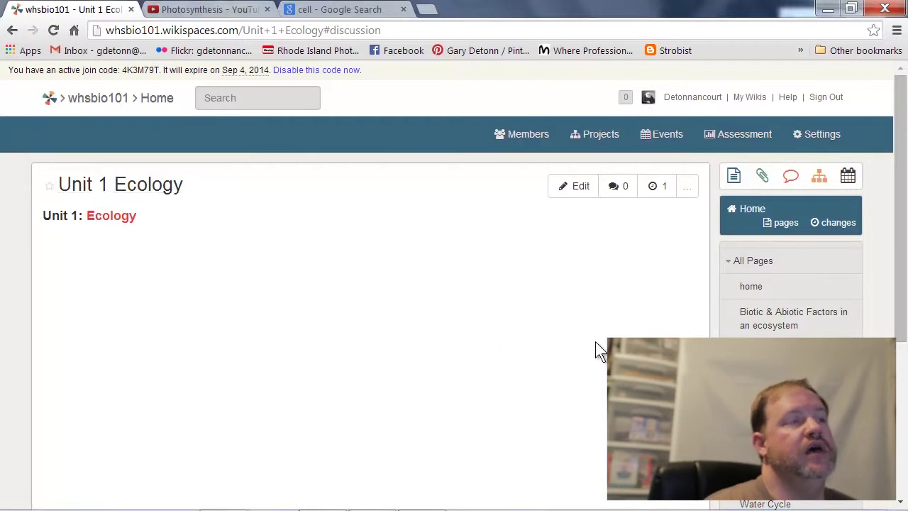
pyautogui.scroll(-4, 142, 319)
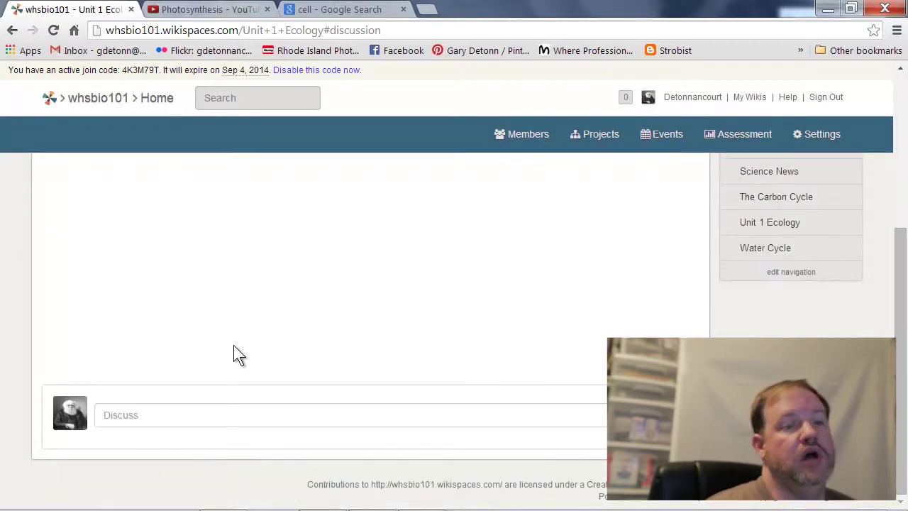
pyautogui.scroll(5, 234, 347)
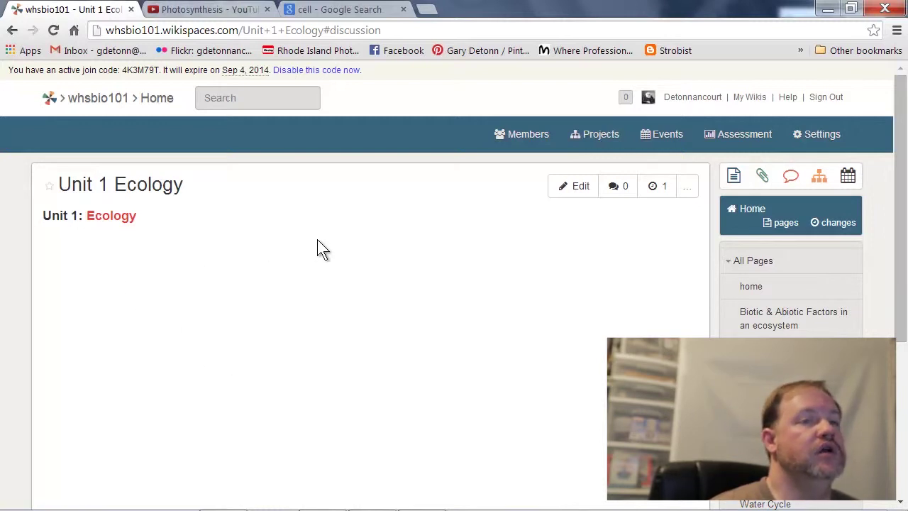
pyautogui.scroll(-1, 445, 410)
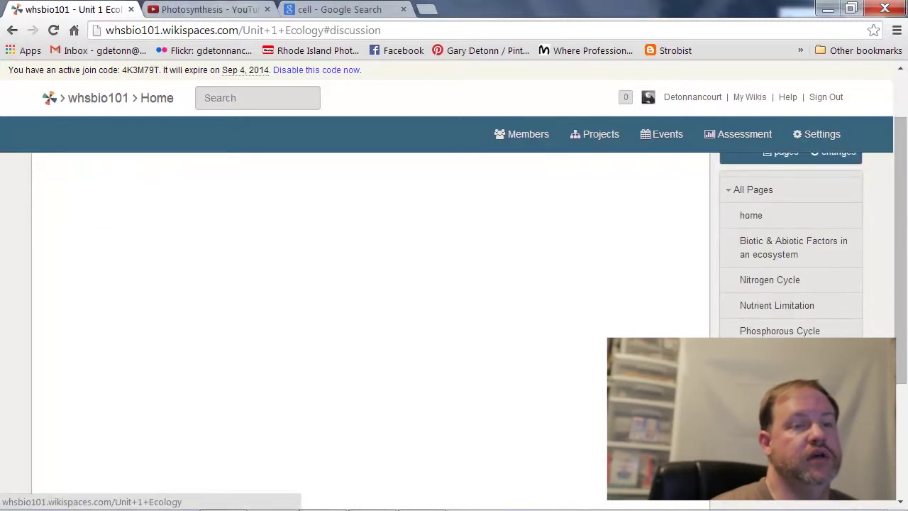
pyautogui.scroll(1, 500, 383)
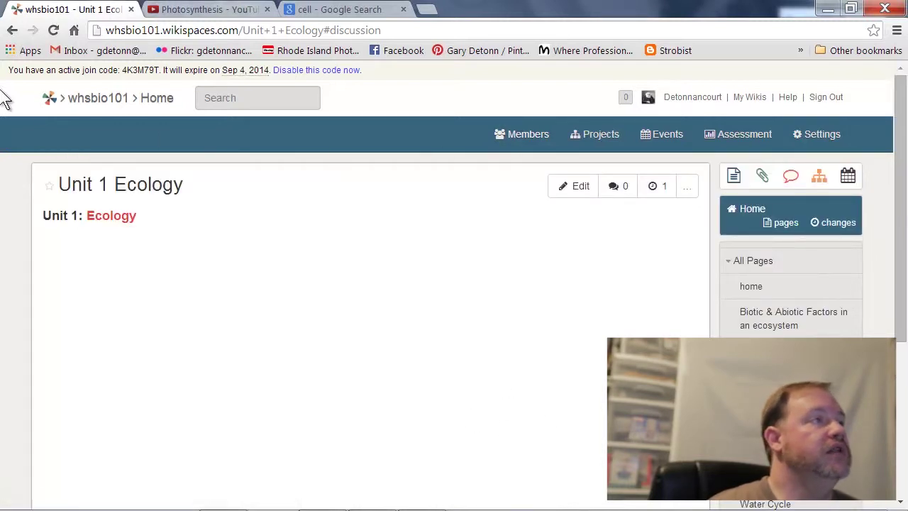
# - Go to the whsbio101 home page, look over its discussions, and reopen the Unit 1 Ecology page from the page list
pyautogui.click(82, 101)
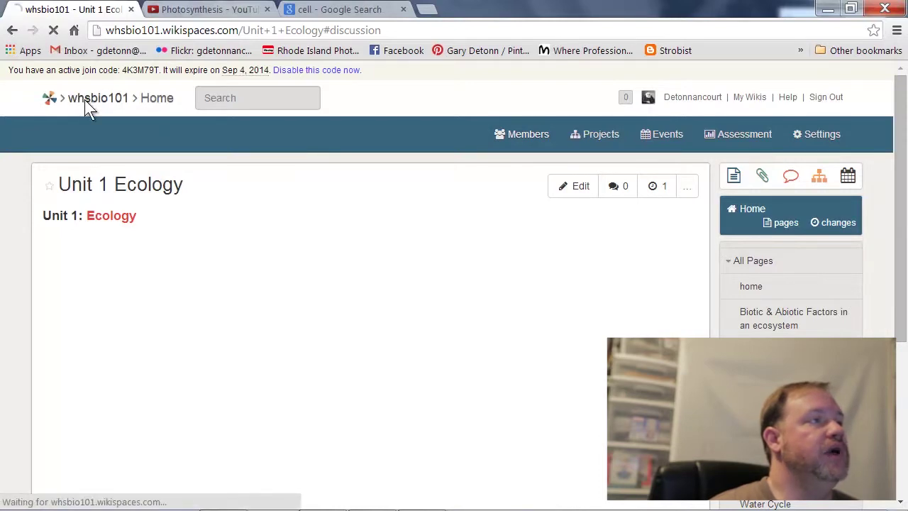
pyautogui.scroll(-3, 527, 383)
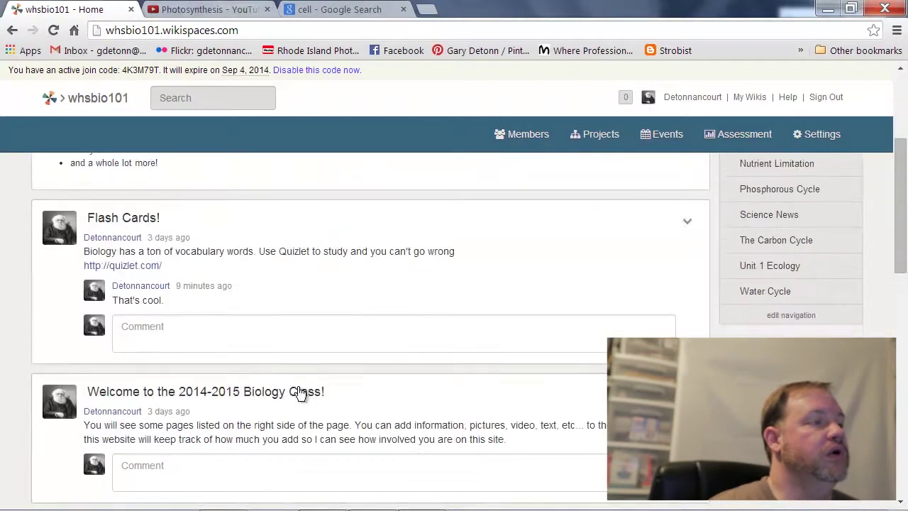
pyautogui.scroll(3, 571, 358)
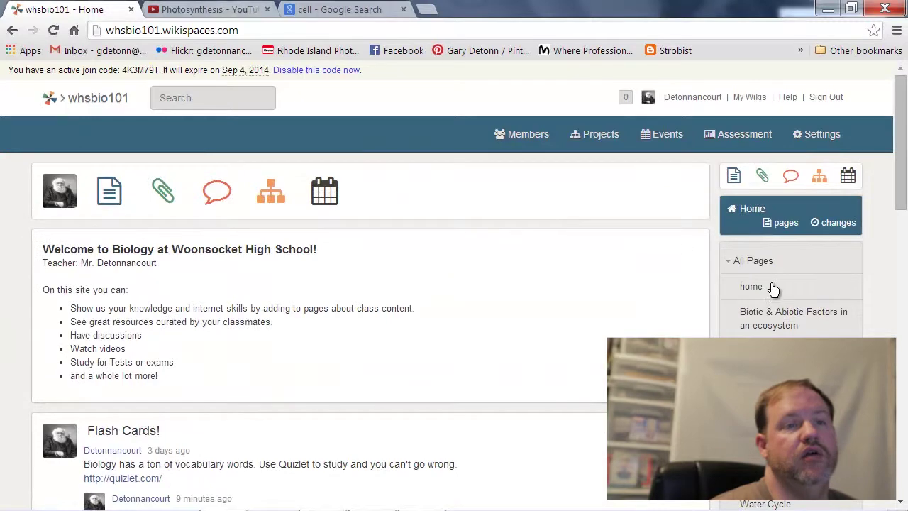
pyautogui.scroll(-1, 771, 289)
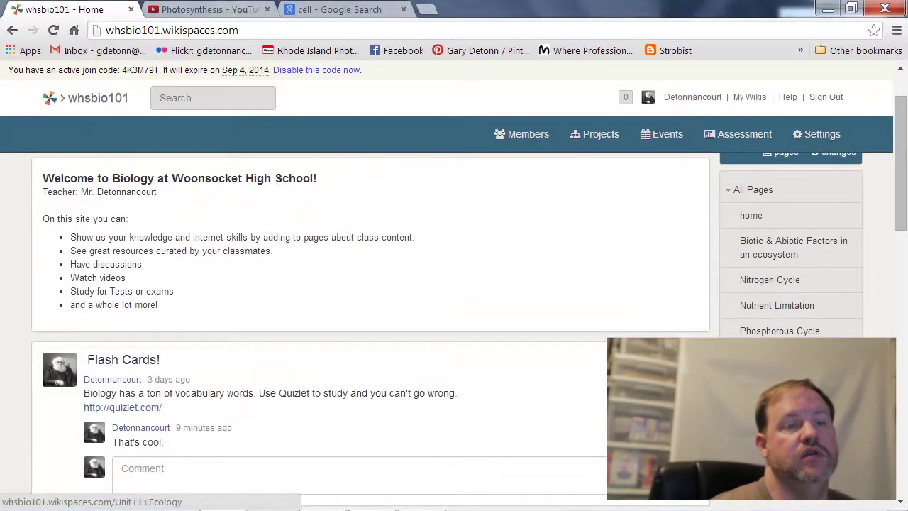
pyautogui.click(773, 407)
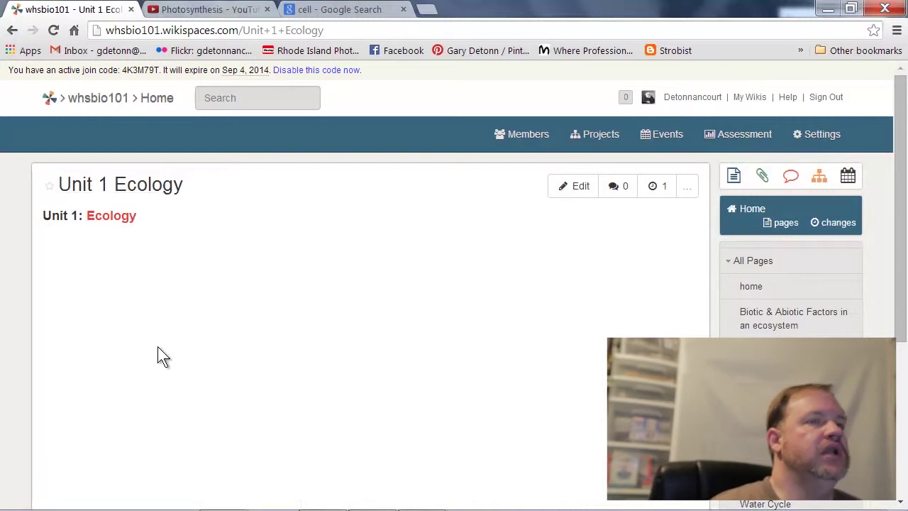
pyautogui.scroll(-3, 158, 346)
pyautogui.scroll(3, 157, 346)
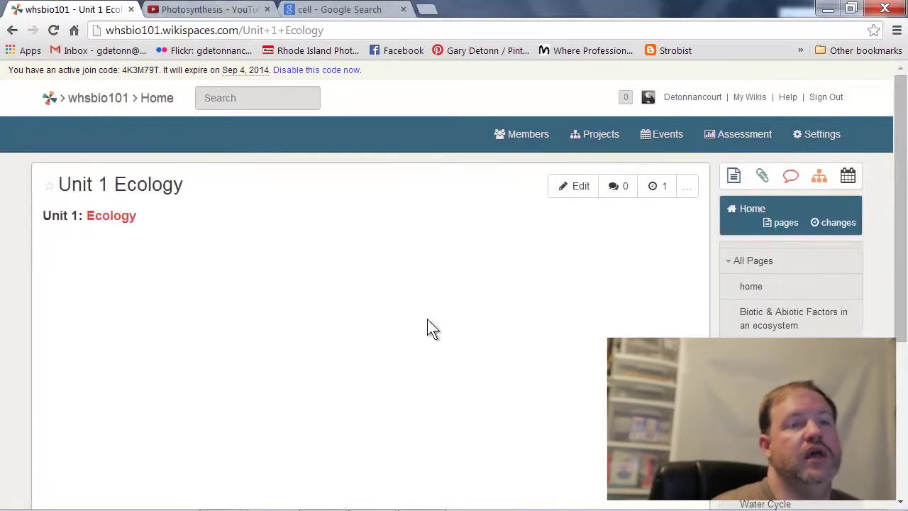
# - Open the "Biotic & Abiotic Factors in an ecosystem" page and look through its content
pyautogui.click(782, 312)
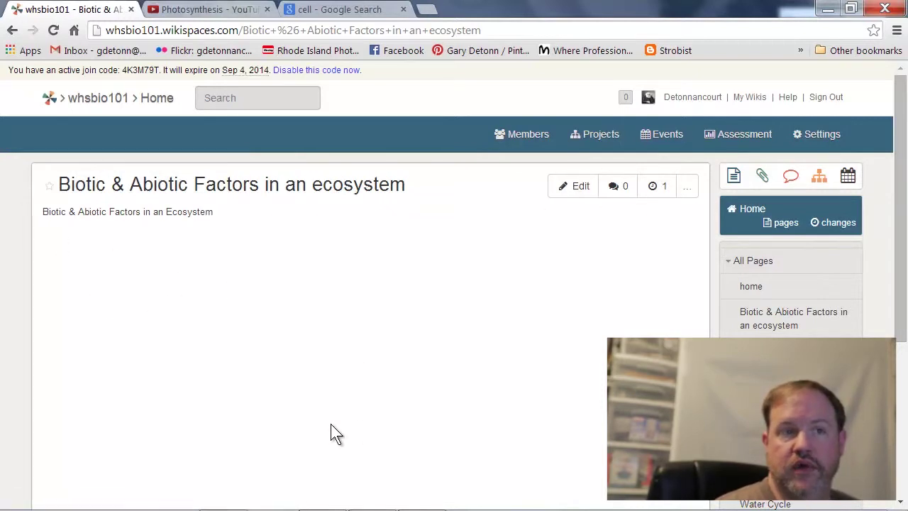
pyautogui.scroll(-1, 338, 420)
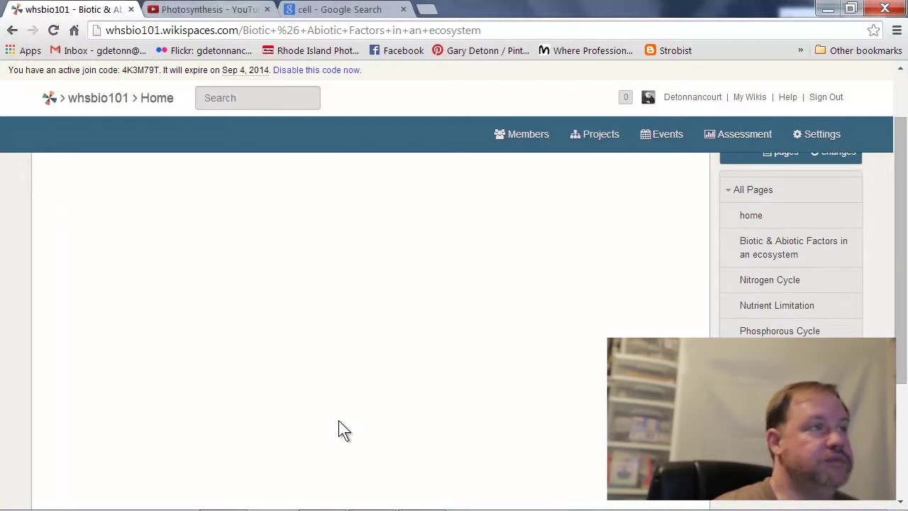
pyautogui.scroll(1, 384, 415)
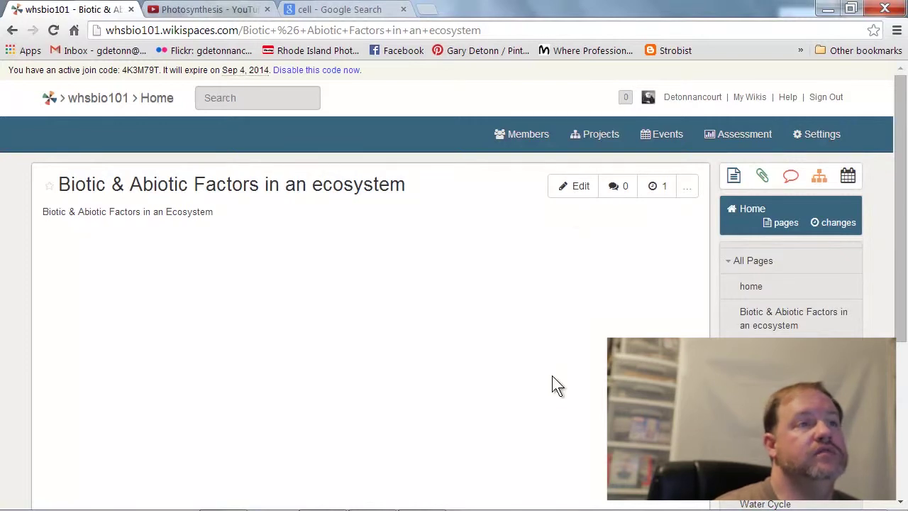
# - Return to the whsbio101 home page and review the welcome text, the page list and the Flash Cards discussion
pyautogui.click(90, 100)
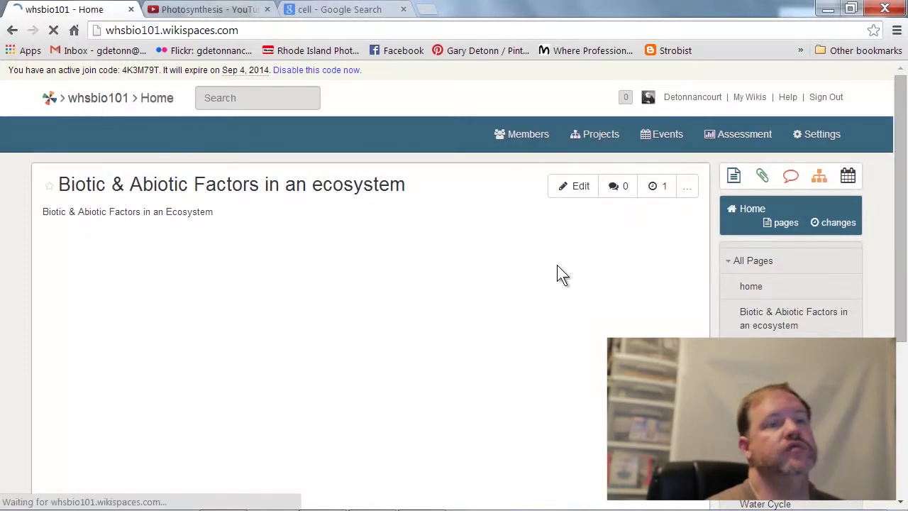
pyautogui.scroll(-2, 160, 408)
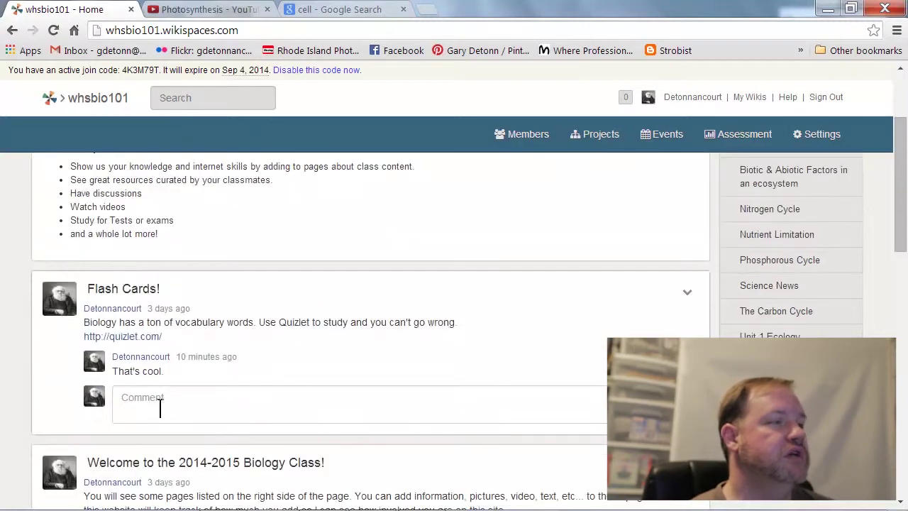
pyautogui.scroll(2, 543, 354)
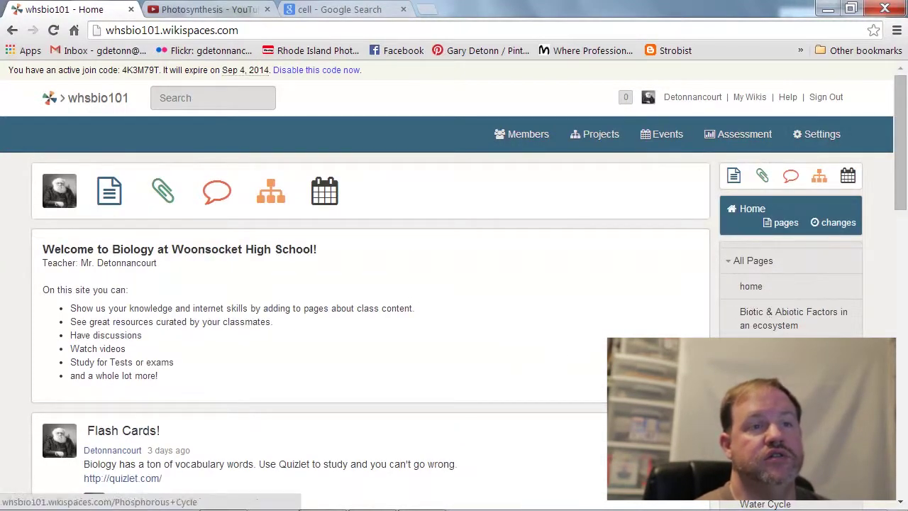
pyautogui.scroll(-2, 773, 411)
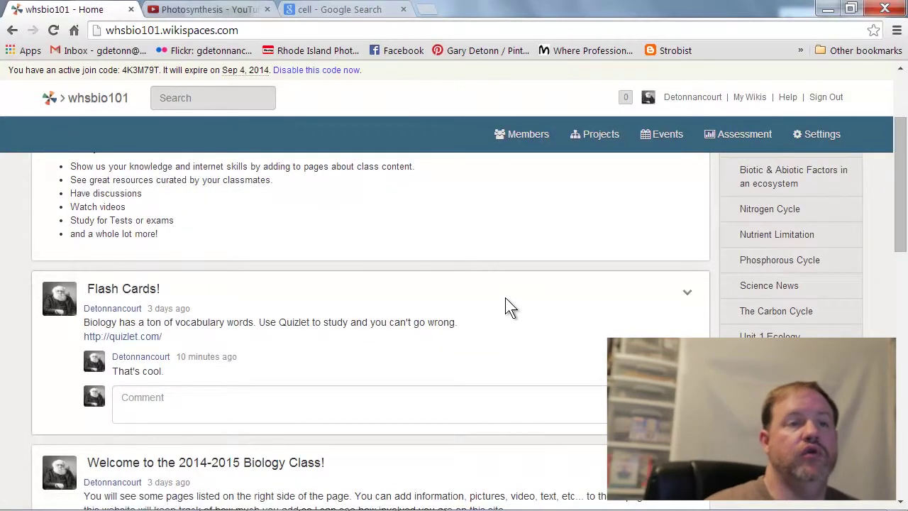
pyautogui.scroll(2, 504, 297)
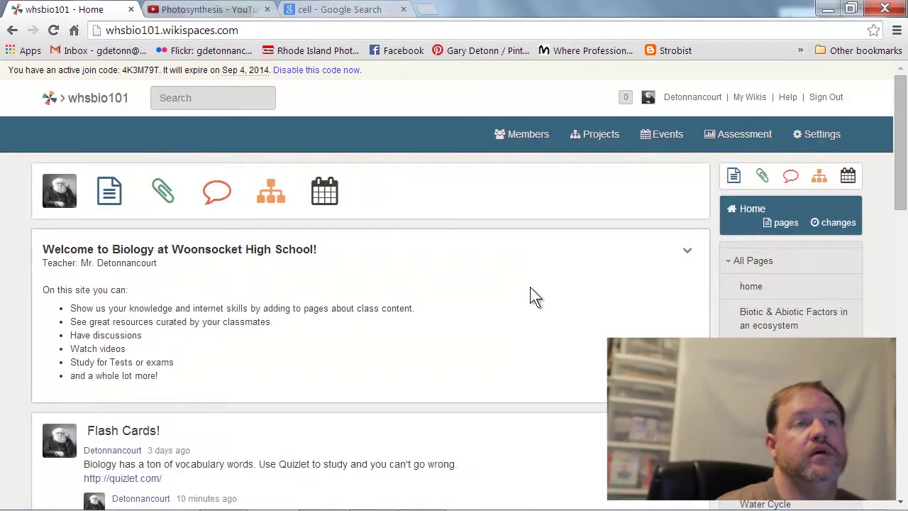